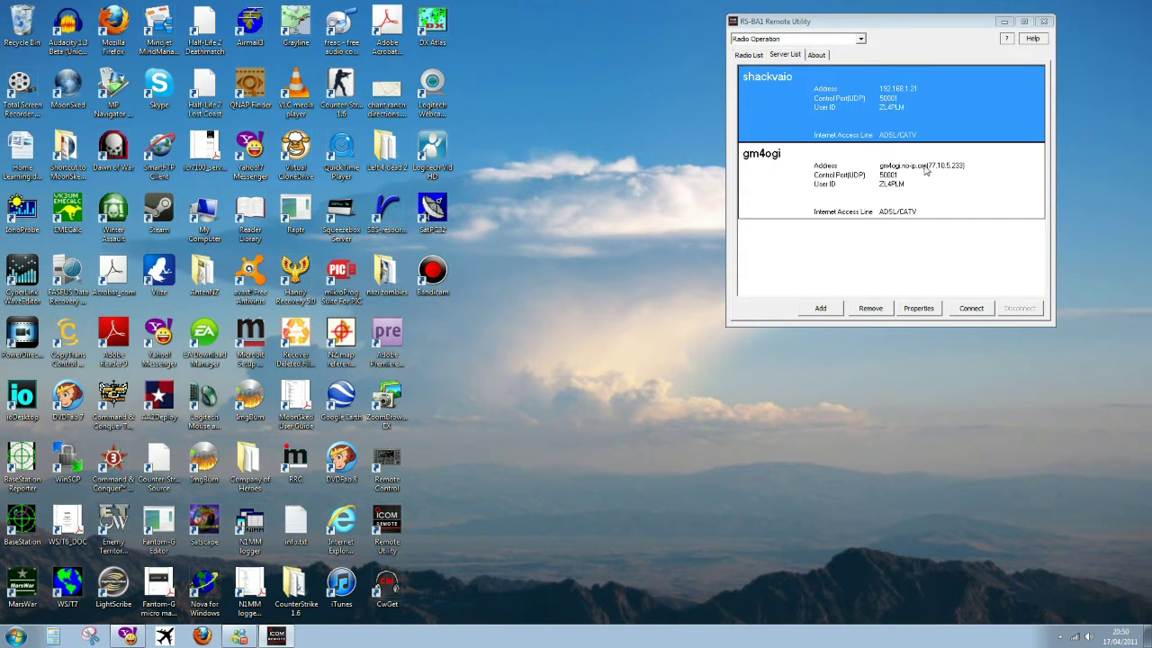
Step: Connect to the shackvaio server, reaching a 16 msec round-trip with 0% packet loss
{"action": "left_click", "coordinate": [971, 311]}
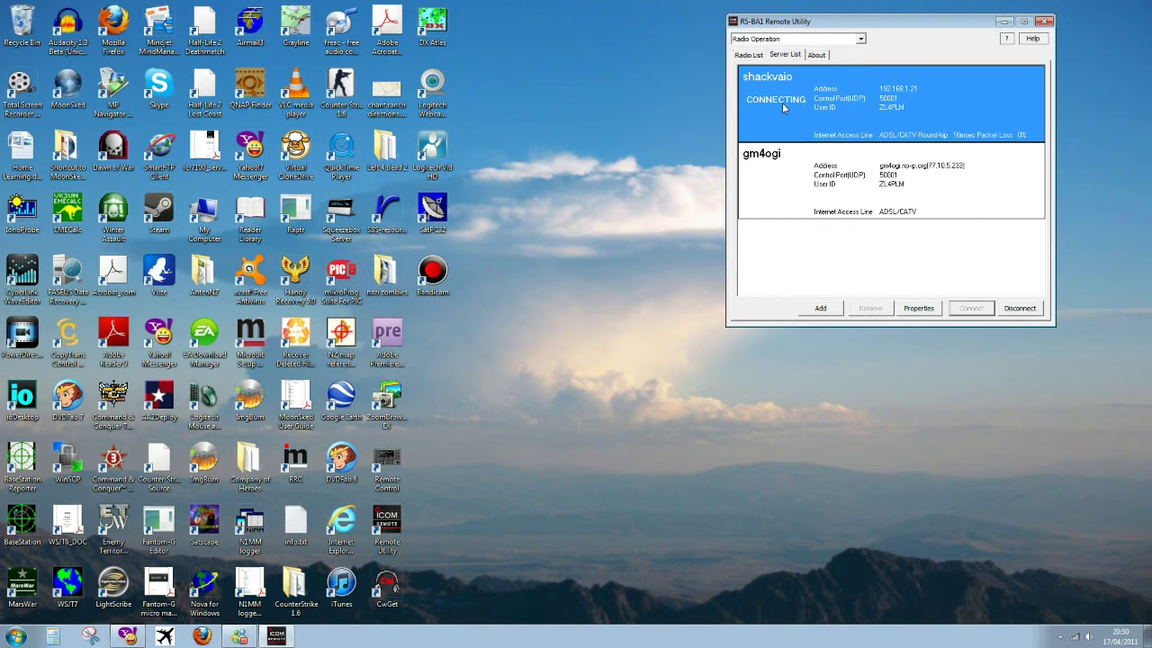
Step: Connect the ZL4PLMIC9100 radio on virtual COM port 9 and check its settings unchanged
{"action": "left_click", "coordinate": [749, 56]}
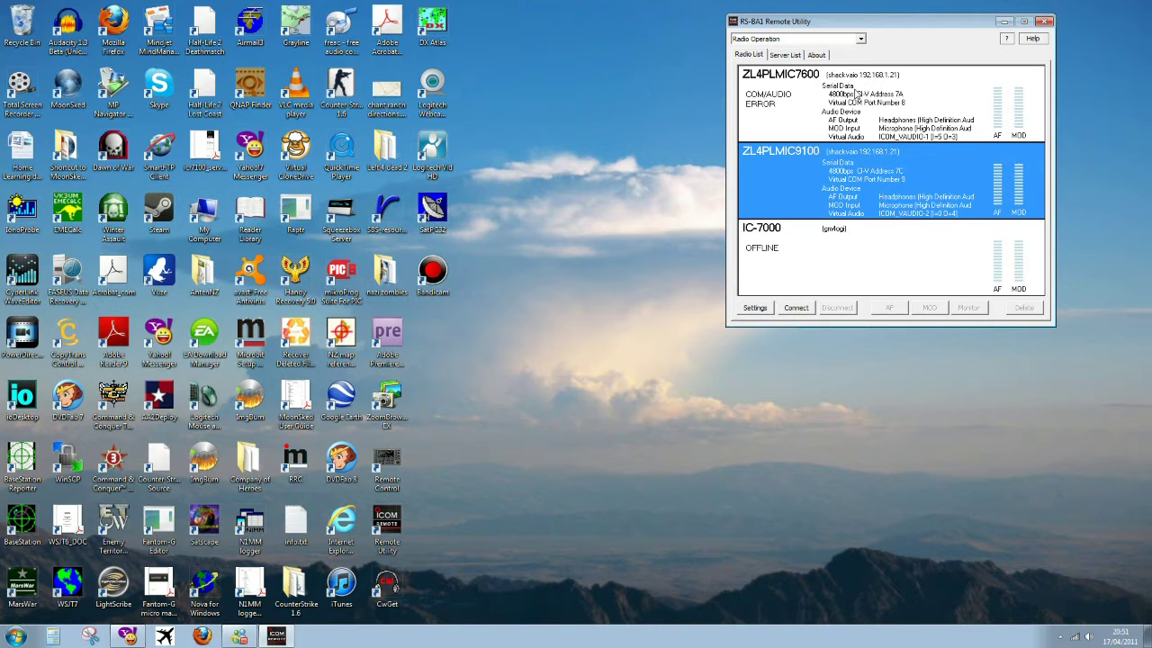
{"action": "left_click", "coordinate": [783, 55]}
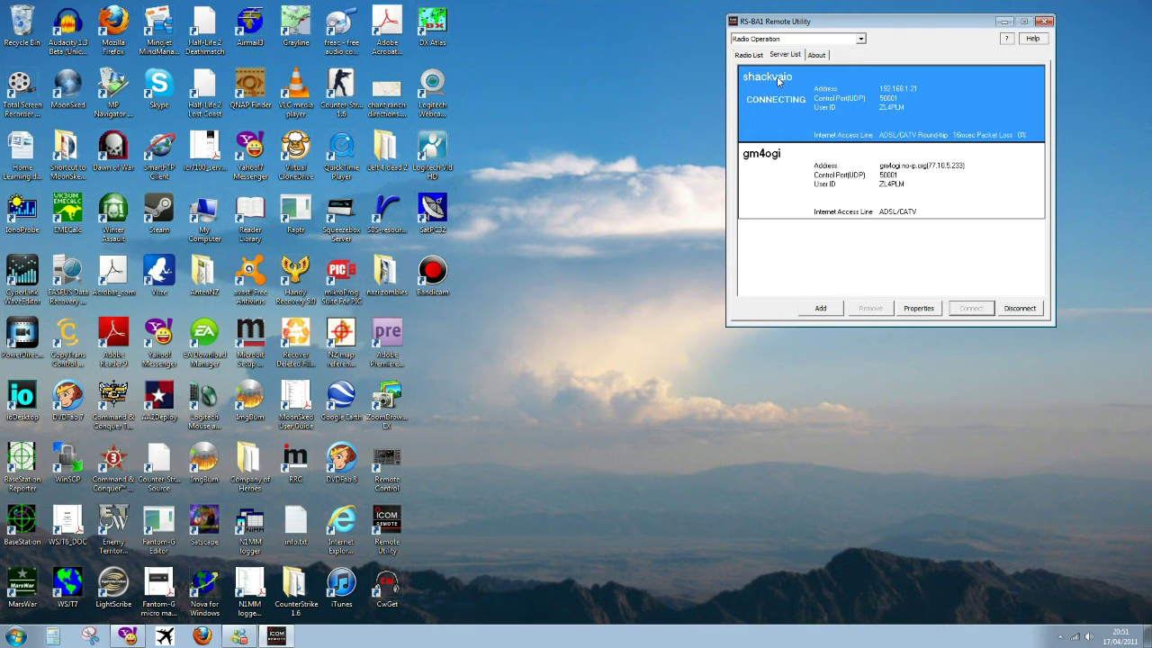
{"action": "left_click", "coordinate": [749, 55]}
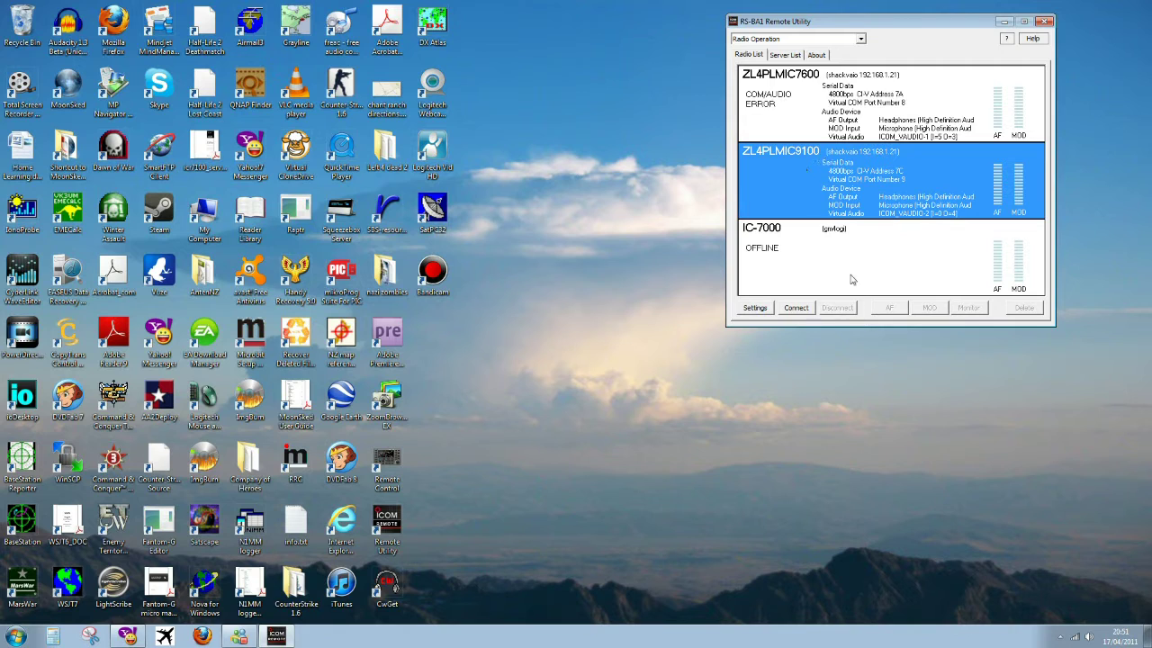
{"action": "left_click", "coordinate": [795, 310]}
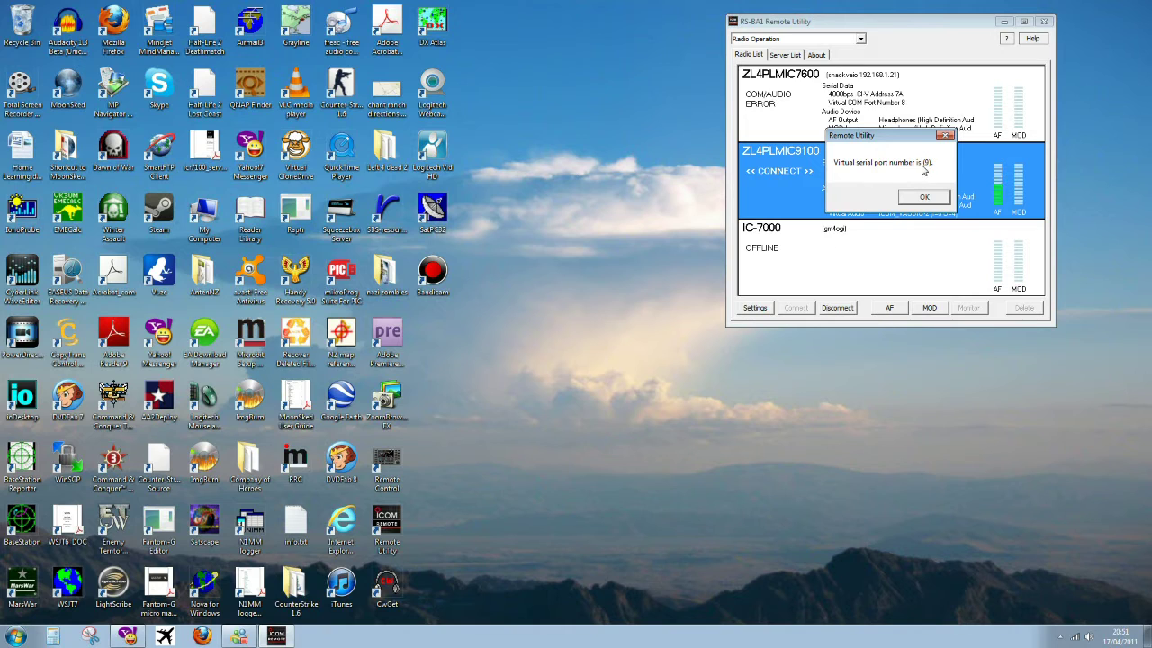
{"action": "left_click", "coordinate": [924, 197]}
{"action": "left_click", "coordinate": [925, 198]}
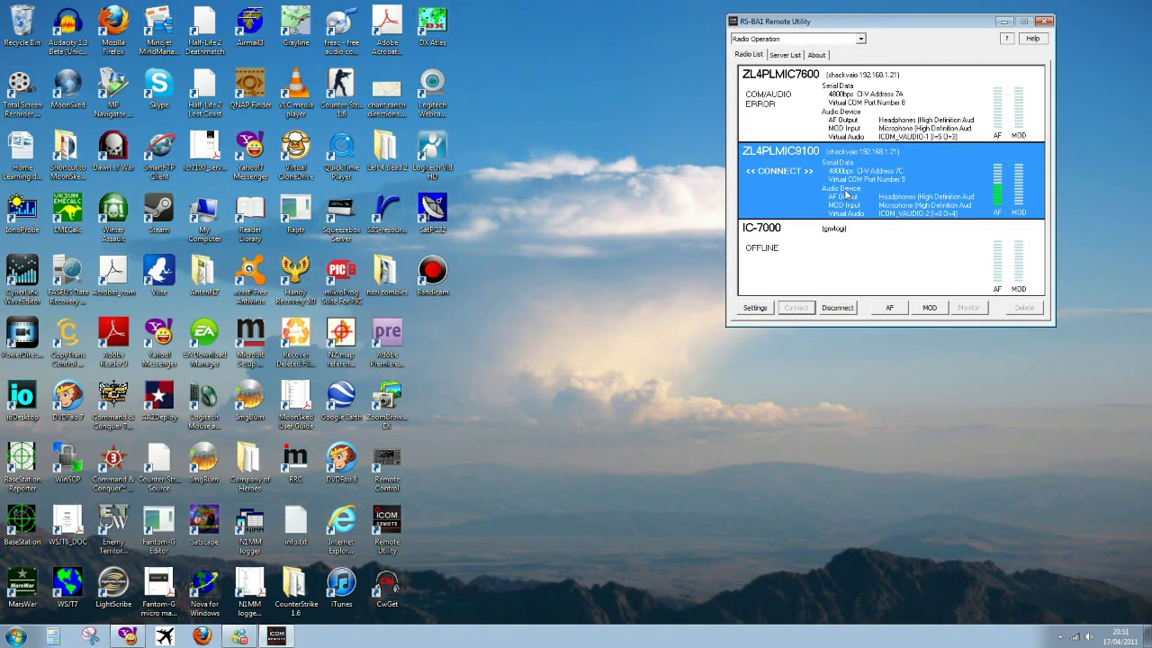
{"action": "left_click", "coordinate": [755, 309]}
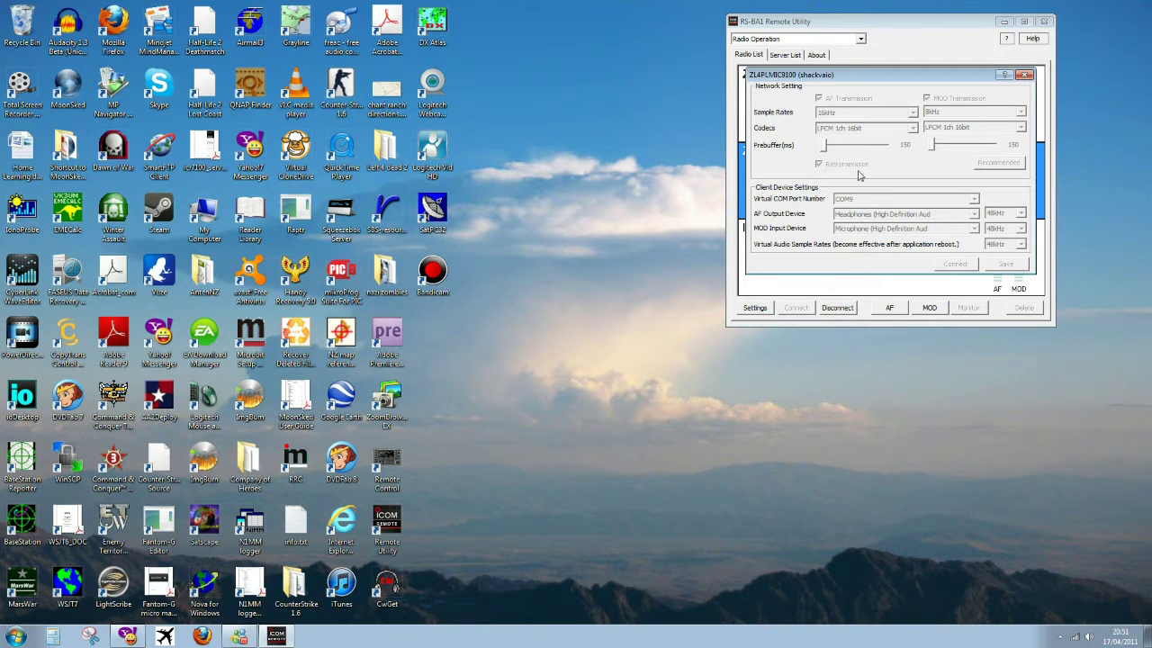
{"action": "left_click", "coordinate": [1024, 75]}
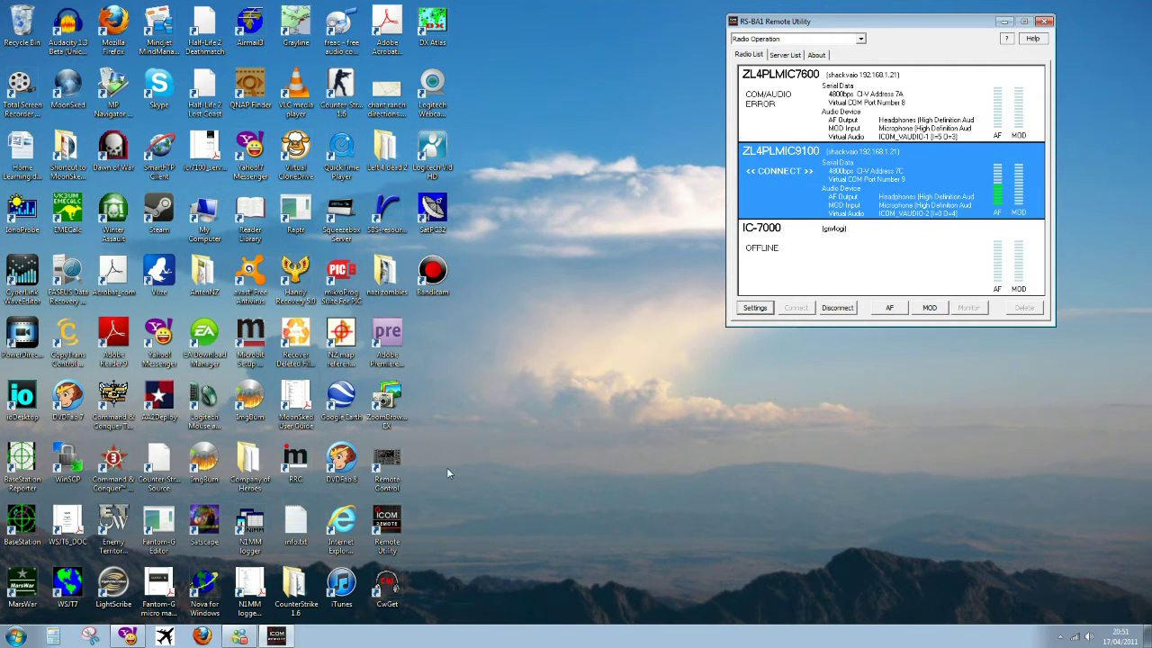
Step: Launch RS-BA1 Remote Control and set its Connect Setting radio to ZL4PLMIC9100
{"action": "left_click", "coordinate": [396, 475]}
{"action": "double_click", "coordinate": [395, 474]}
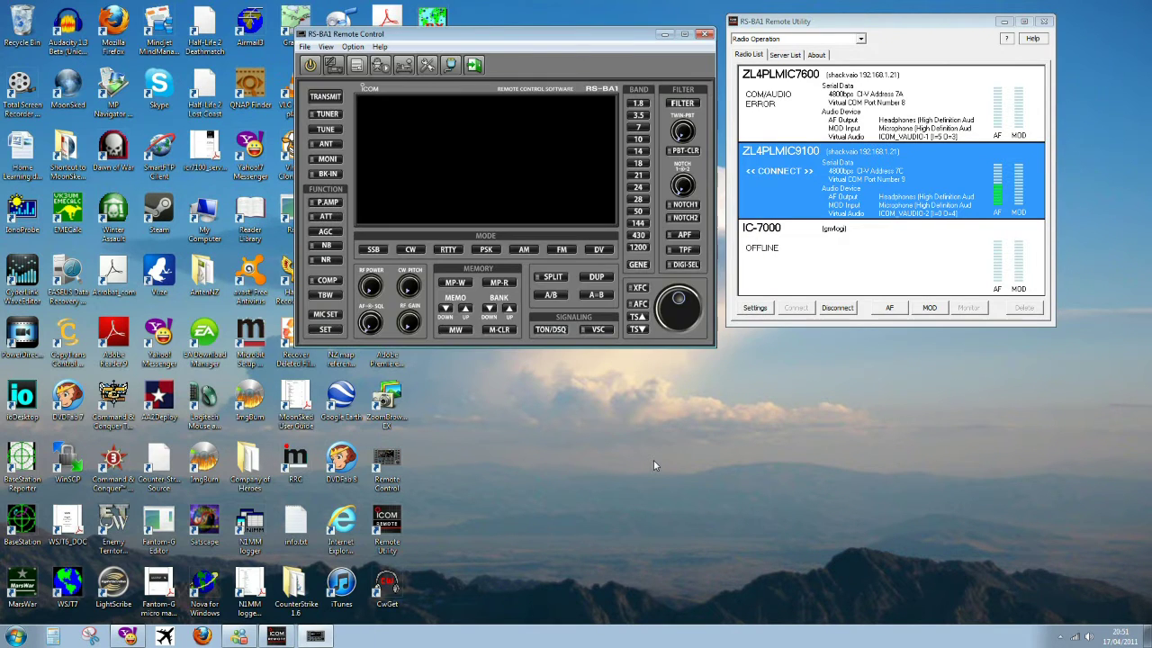
{"action": "left_click", "coordinate": [352, 46]}
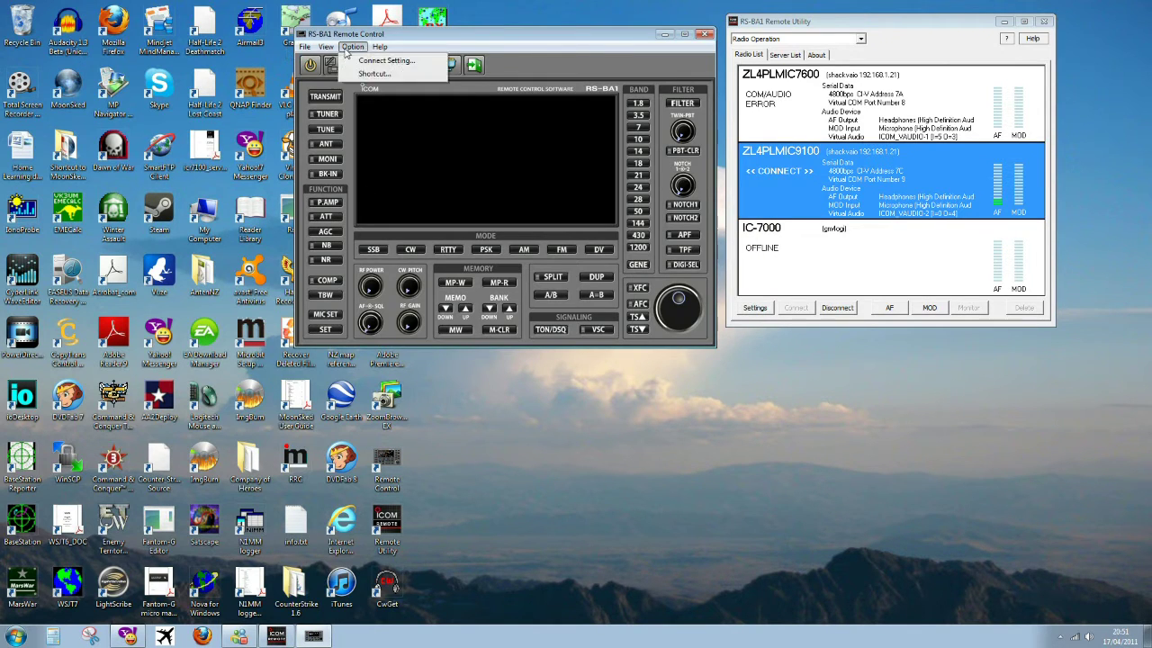
{"action": "left_click", "coordinate": [370, 59]}
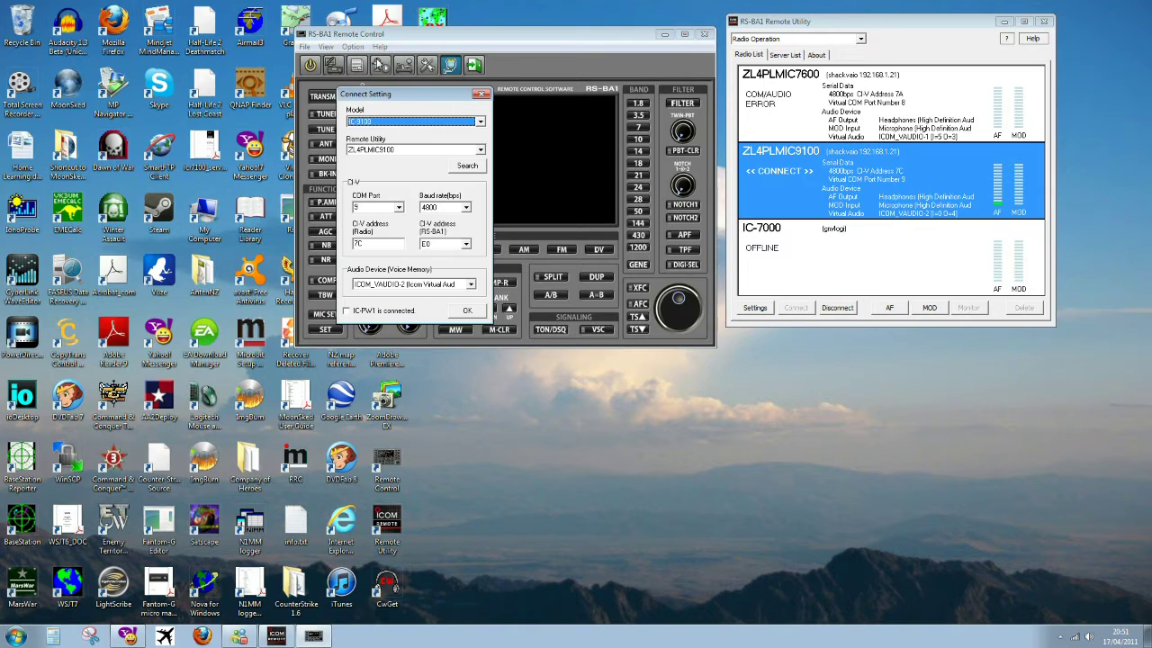
{"action": "left_click", "coordinate": [405, 152]}
{"action": "left_click", "coordinate": [407, 153]}
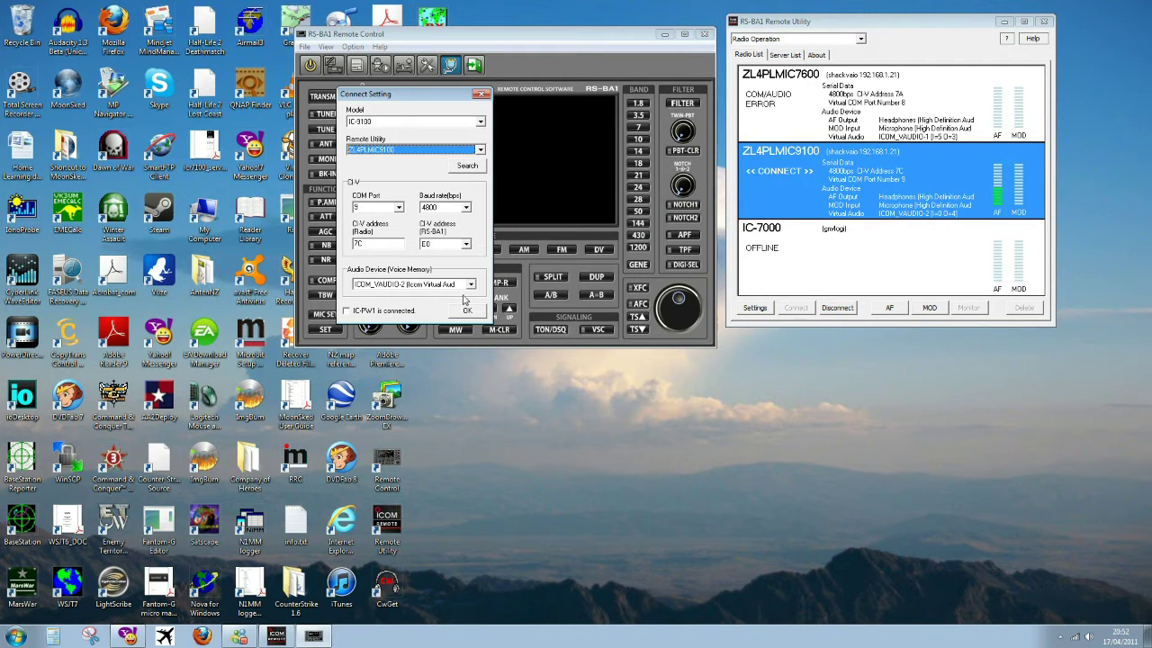
{"action": "left_click", "coordinate": [466, 312]}
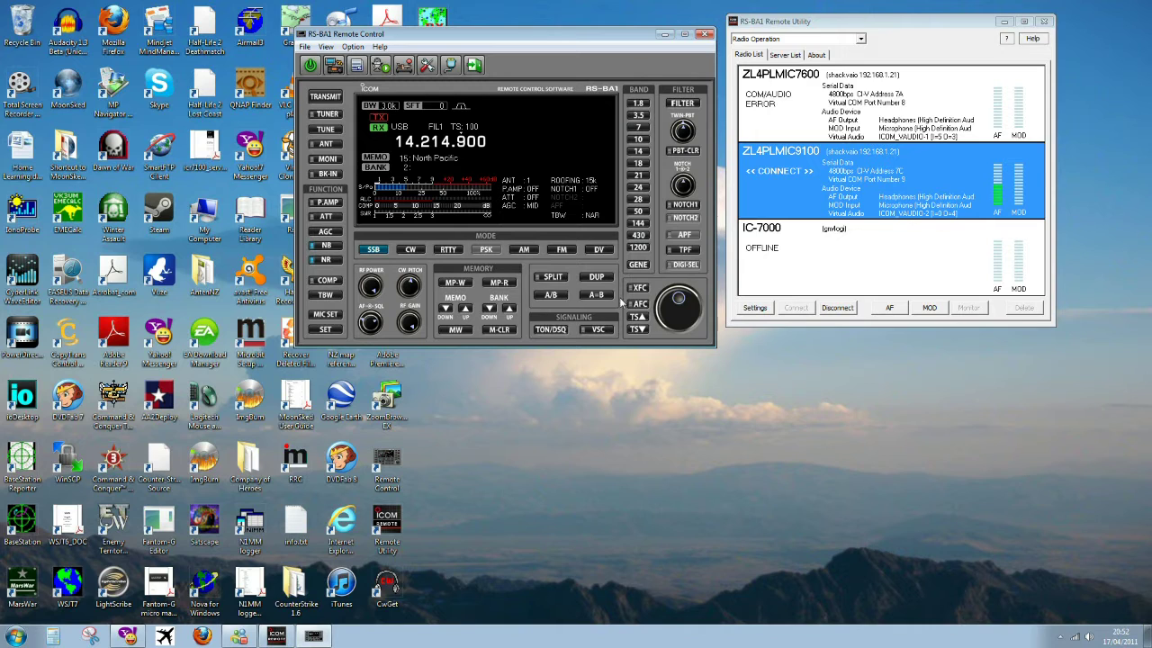
Step: Tune up to about 14.219 MHz, set AGC to FAST, and switch to the 10 MHz band
{"action": "scroll", "coordinate": [677, 313], "scroll_direction": "up", "scroll_amount": 10}
{"action": "scroll", "coordinate": [684, 312], "scroll_direction": "up", "scroll_amount": 20}
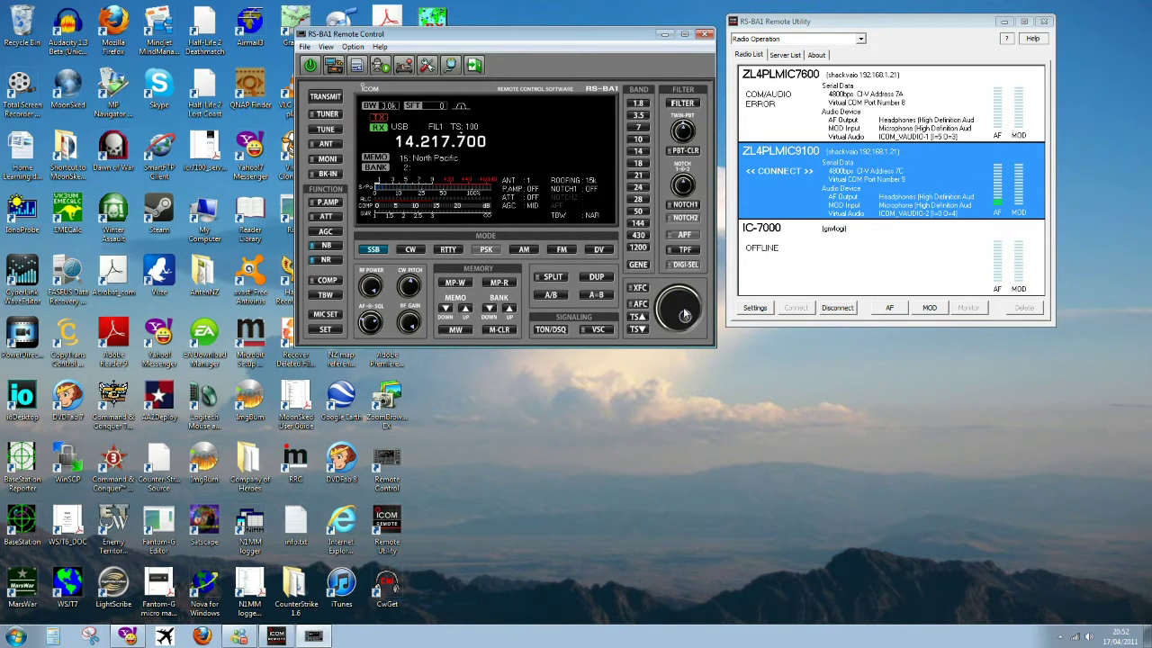
{"action": "scroll", "coordinate": [684, 312], "scroll_direction": "up", "scroll_amount": 1}
{"action": "left_click", "coordinate": [326, 231]}
{"action": "mouse_move", "coordinate": [551, 40]}
{"action": "left_mouse_down"}
{"action": "mouse_move", "coordinate": [540, 28]}
{"action": "mouse_move", "coordinate": [555, 29]}
{"action": "left_mouse_up"}
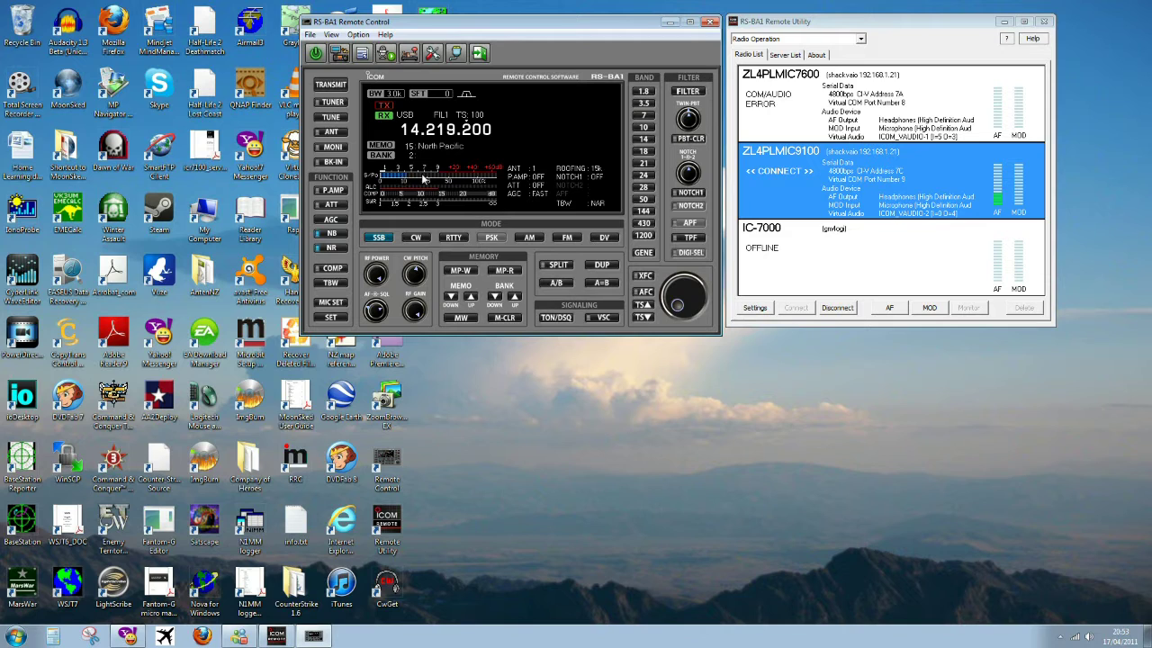
{"action": "left_click", "coordinate": [642, 128]}
Step: With a 1 kHz tuning step, tune down to 10.000 MHz and select AM mode
{"action": "left_click", "coordinate": [643, 128]}
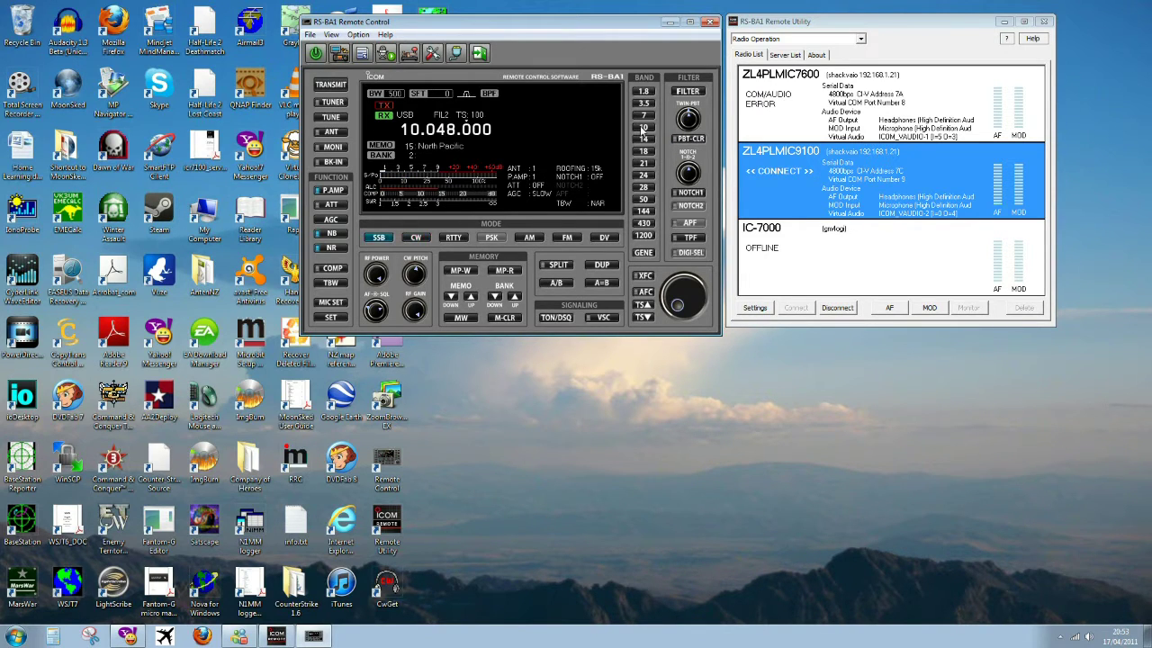
{"action": "left_click", "coordinate": [643, 306]}
{"action": "scroll", "coordinate": [678, 303], "scroll_direction": "down", "scroll_amount": 1}
{"action": "scroll", "coordinate": [678, 303], "scroll_direction": "down", "scroll_amount": 12}
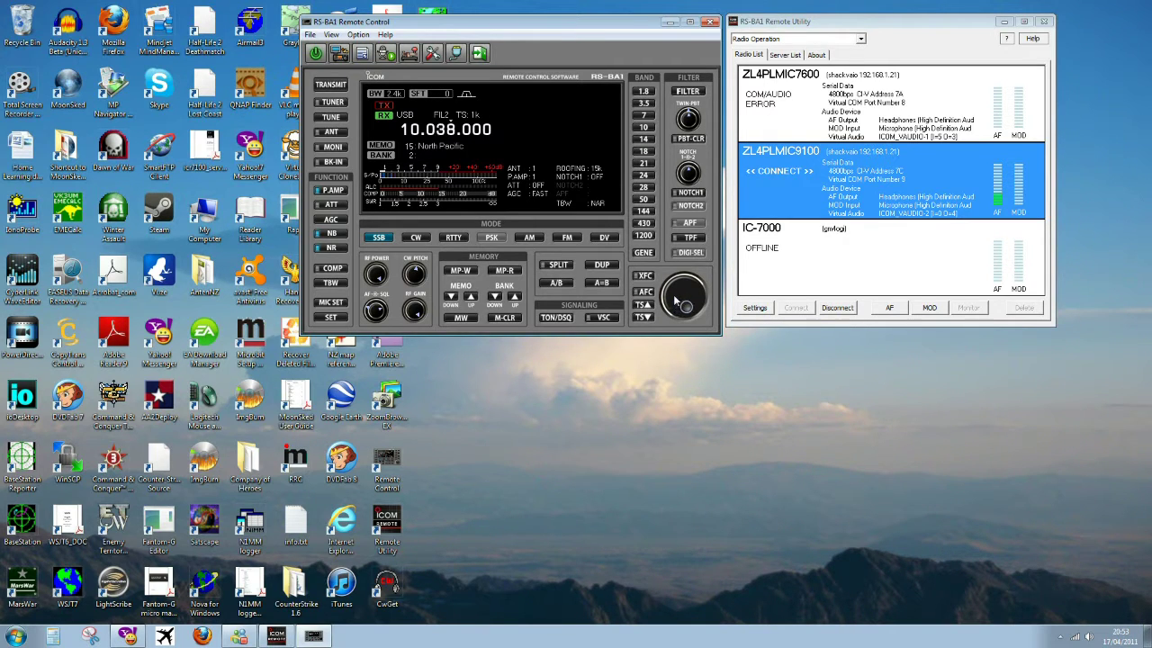
{"action": "scroll", "coordinate": [678, 303], "scroll_direction": "down", "scroll_amount": 20}
{"action": "scroll", "coordinate": [678, 304], "scroll_direction": "down", "scroll_amount": 11}
{"action": "scroll", "coordinate": [676, 300], "scroll_direction": "down", "scroll_amount": 4}
{"action": "left_click", "coordinate": [531, 240]}
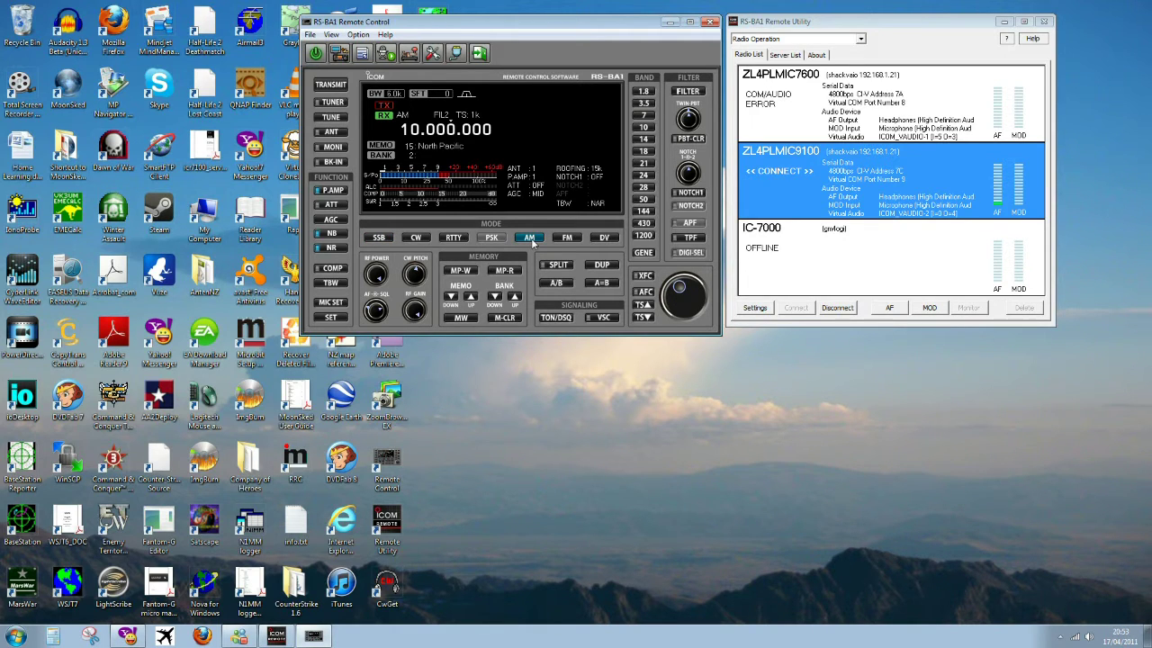
Step: Widen the filter bandwidth to 5.2k in the FILTER settings
{"action": "left_click", "coordinate": [690, 93]}
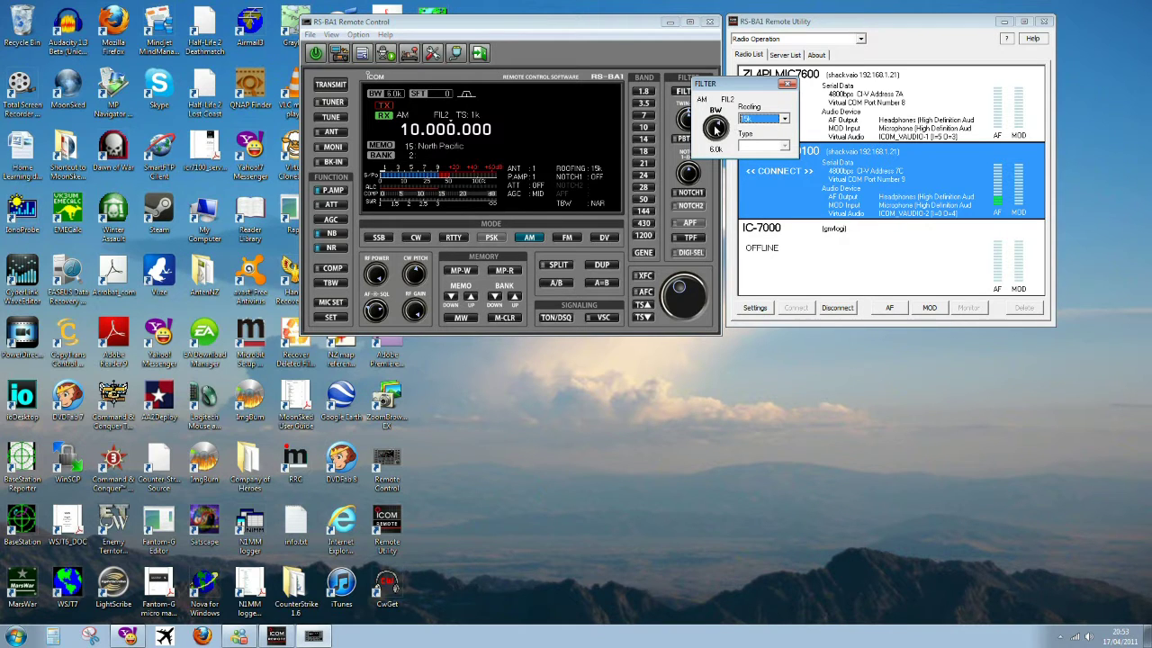
{"action": "scroll", "coordinate": [717, 131], "scroll_direction": "up", "scroll_amount": 7}
{"action": "scroll", "coordinate": [718, 130], "scroll_direction": "up", "scroll_amount": 13}
{"action": "scroll", "coordinate": [718, 130], "scroll_direction": "up", "scroll_amount": 7}
{"action": "left_click", "coordinate": [788, 85]}
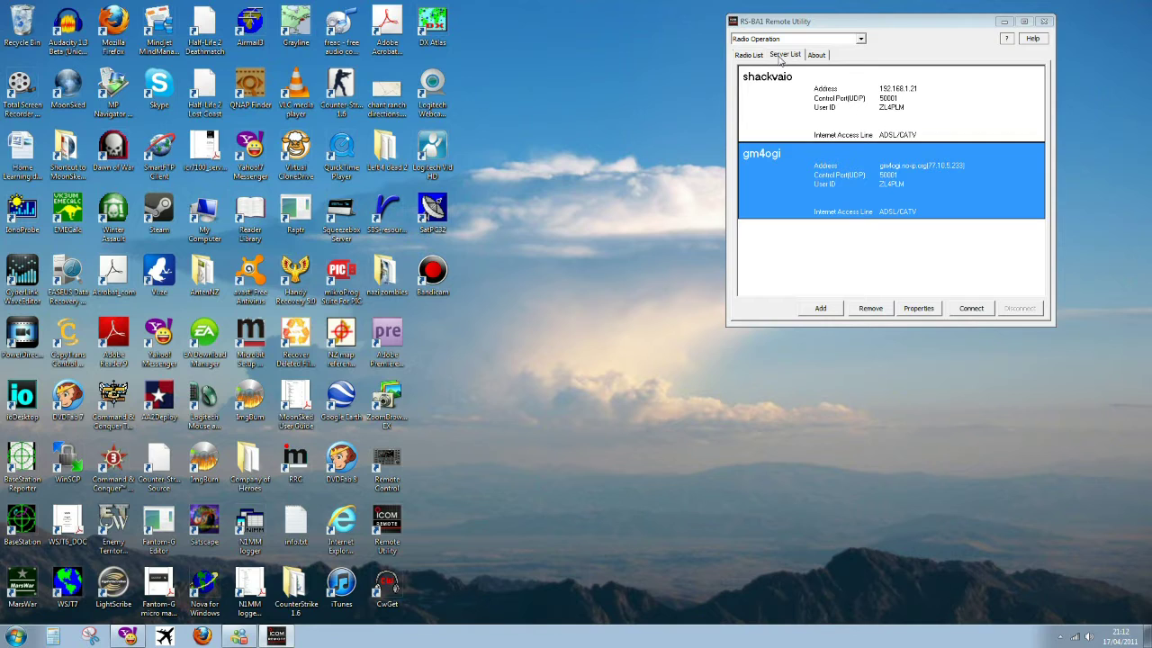
Step: Open a blank Server Registration dialog to add a new server
{"action": "left_click", "coordinate": [829, 311]}
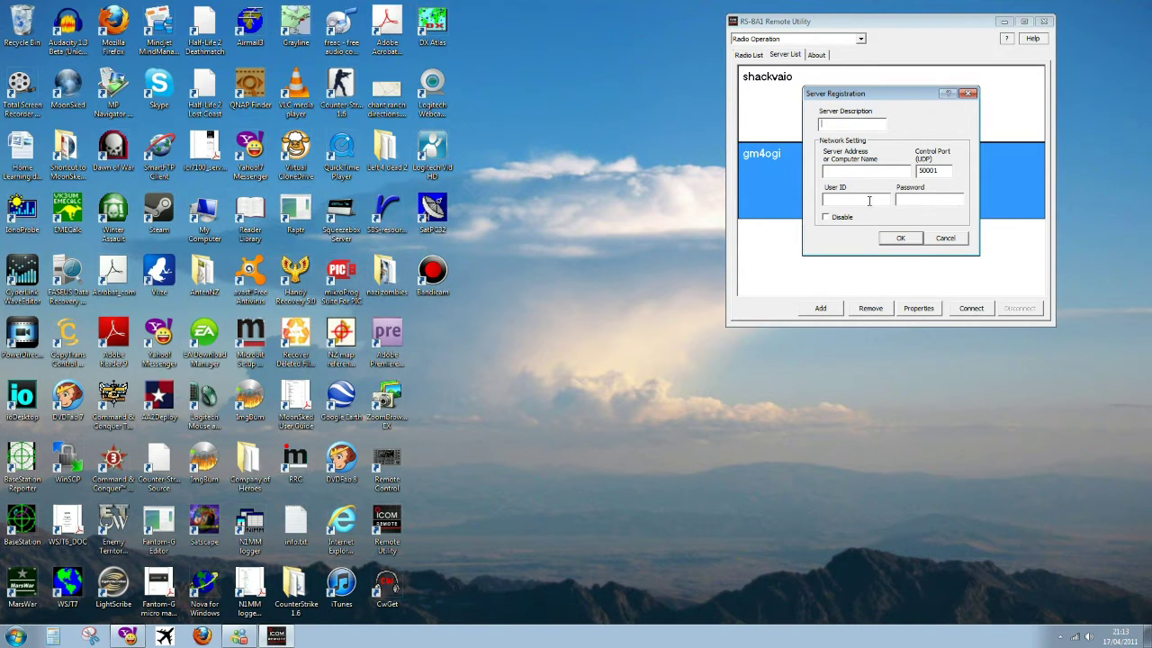
{"action": "left_click", "coordinate": [944, 239]}
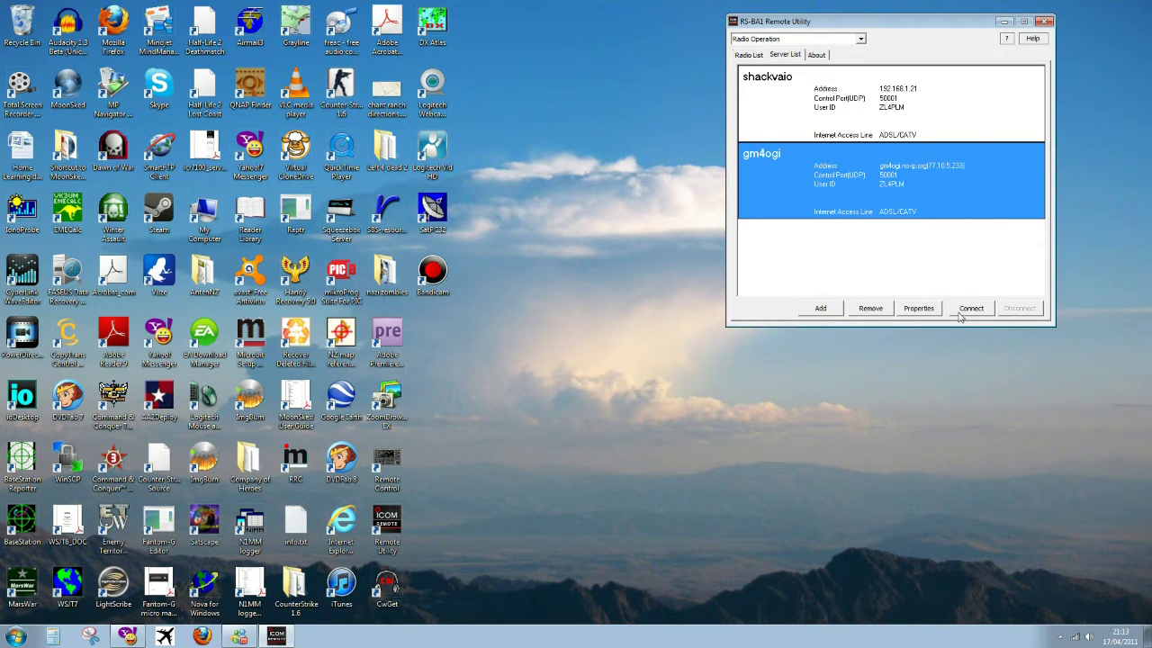
{"action": "left_click", "coordinate": [918, 308]}
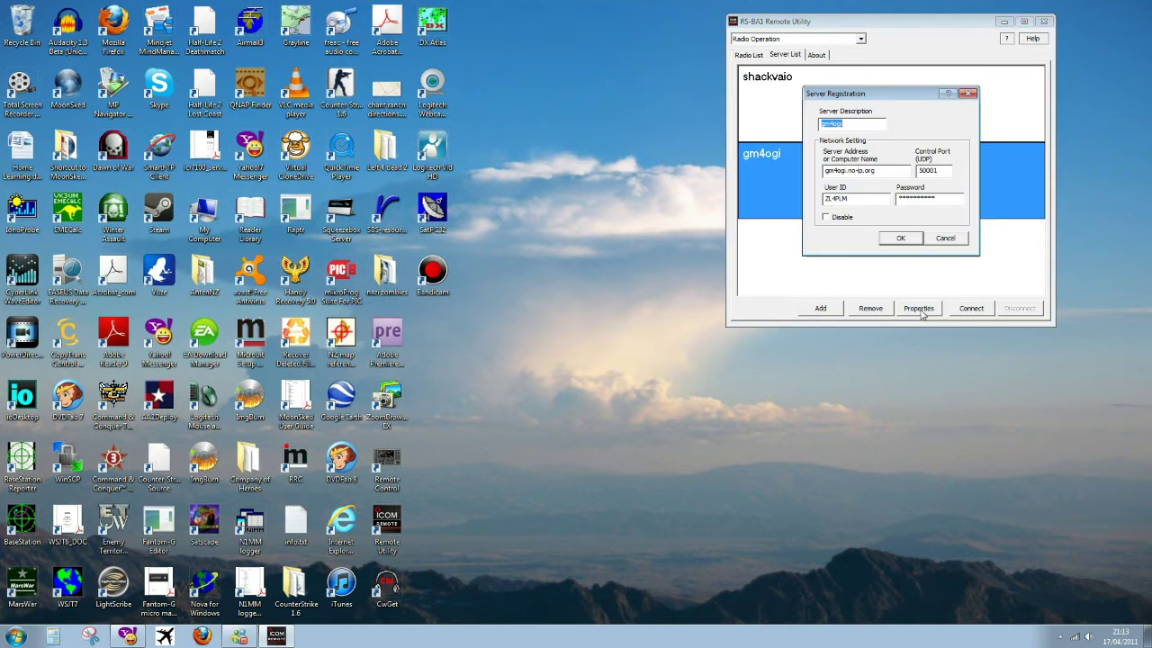
{"action": "left_click", "coordinate": [945, 239]}
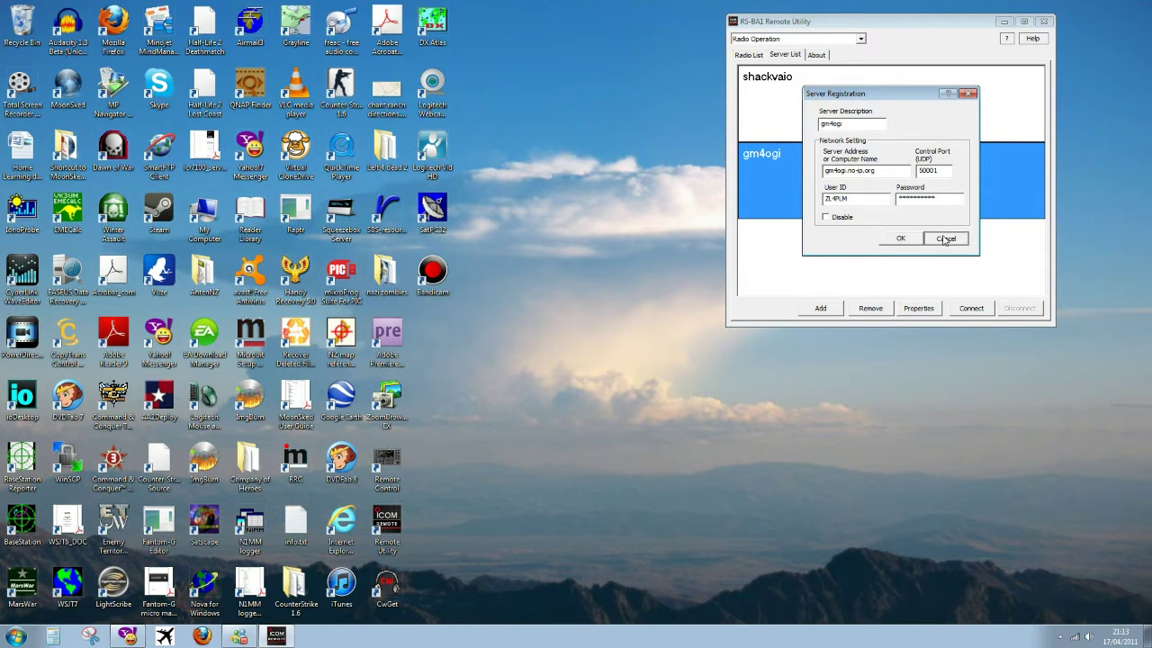
{"action": "left_click", "coordinate": [967, 308]}
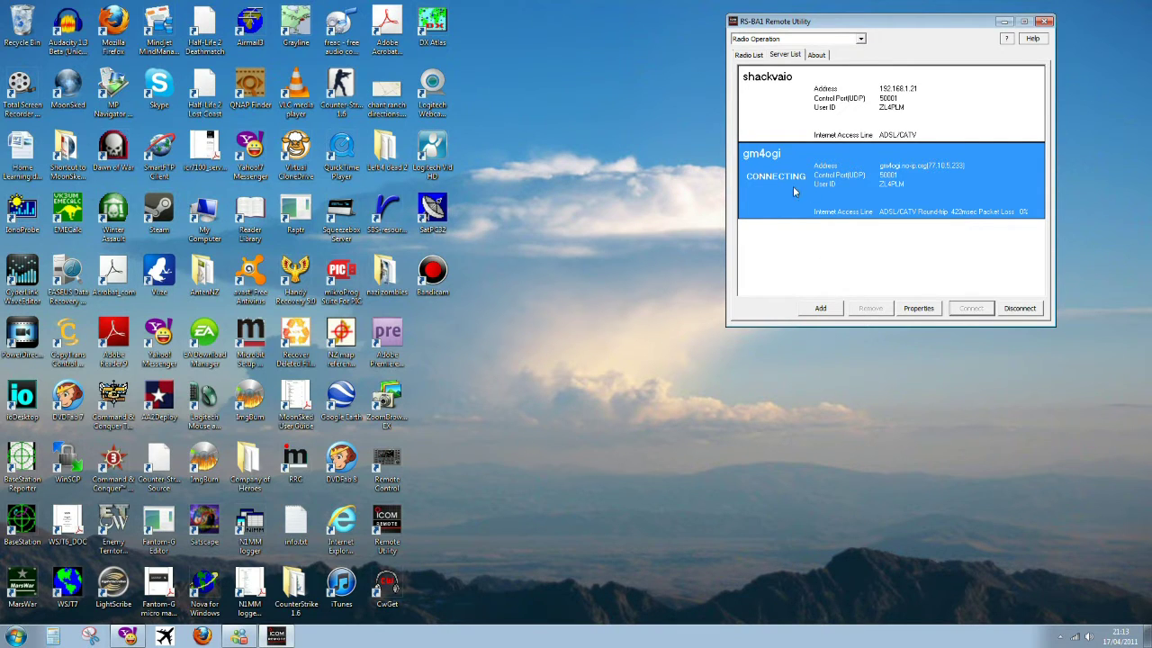
{"action": "left_click", "coordinate": [747, 55]}
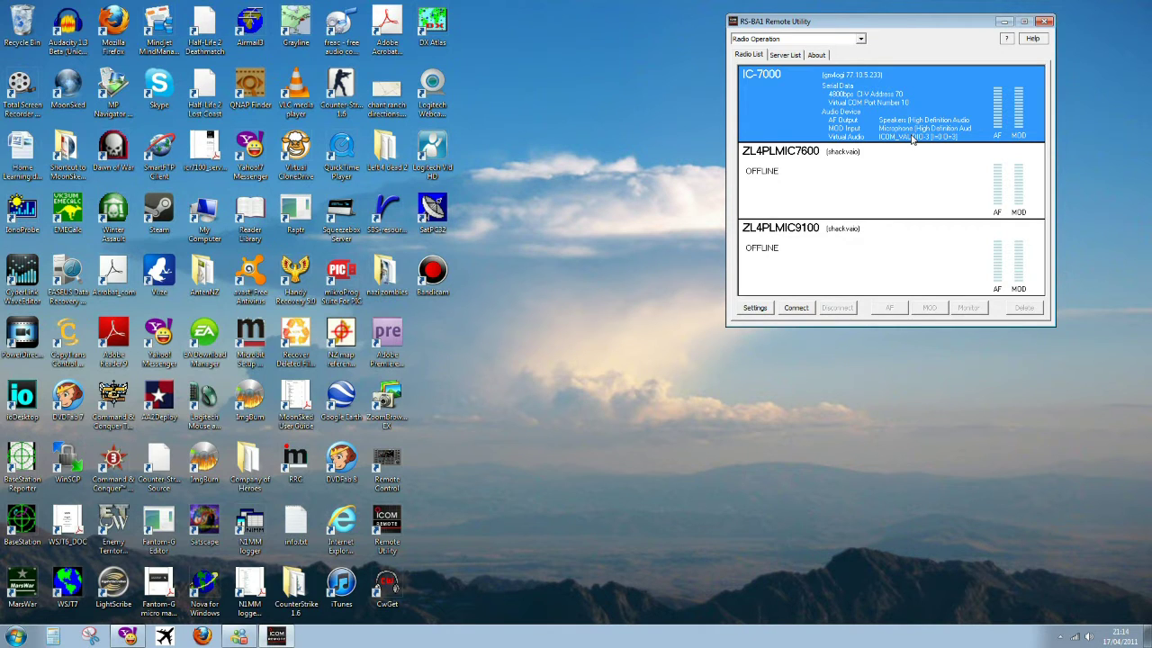
Step: Keep the IC-7000 on virtual COM10, set AF output to Headphones, and save
{"action": "left_click", "coordinate": [754, 308]}
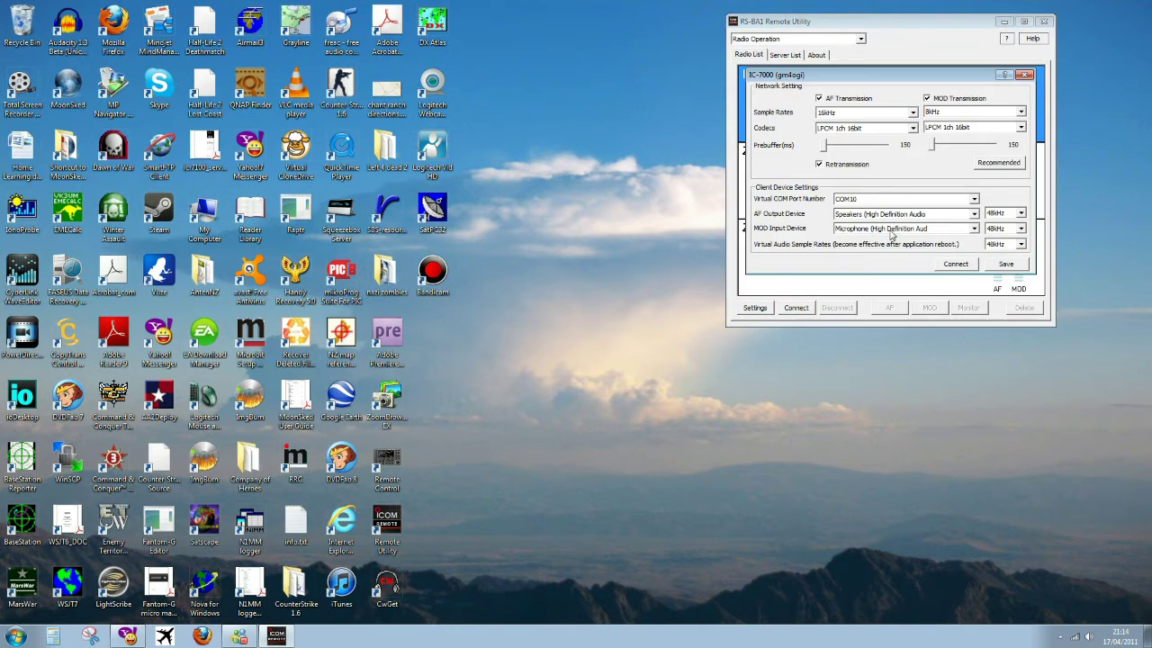
{"action": "left_click", "coordinate": [973, 199]}
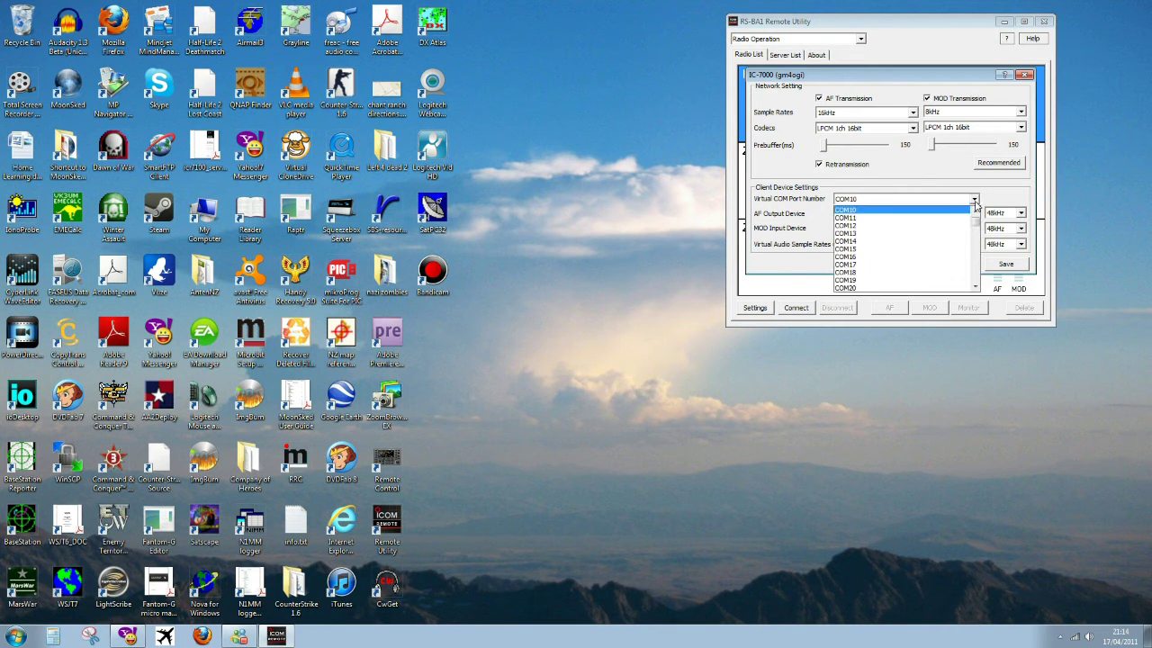
{"action": "left_click", "coordinate": [975, 201]}
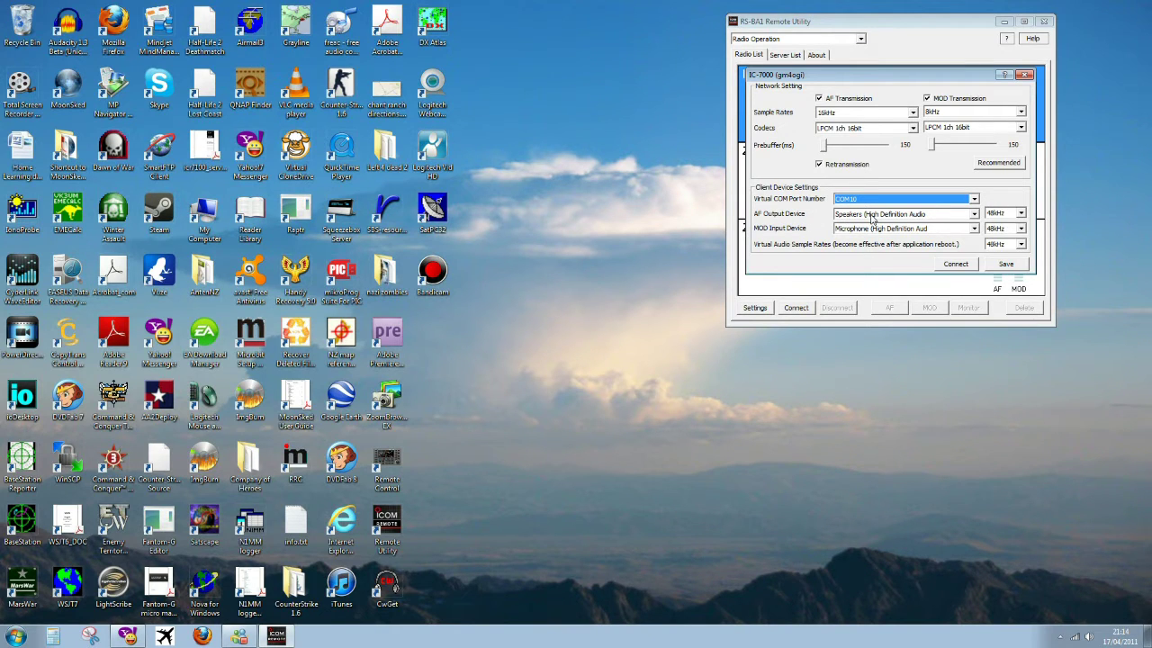
{"action": "left_click", "coordinate": [872, 218]}
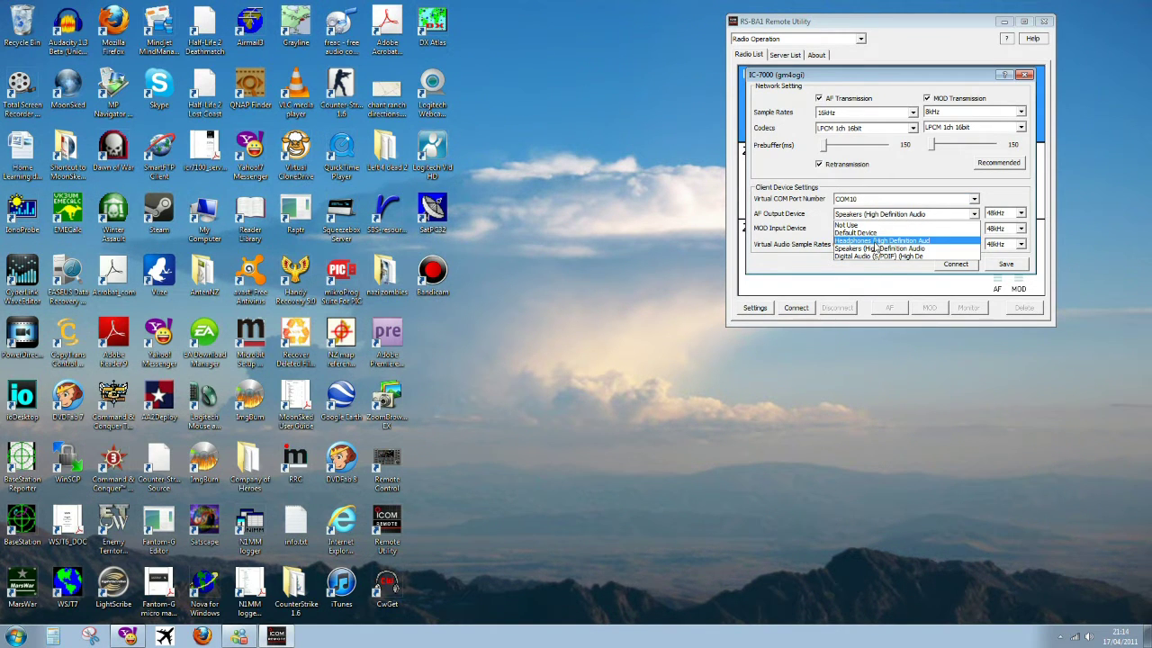
{"action": "left_click", "coordinate": [874, 241]}
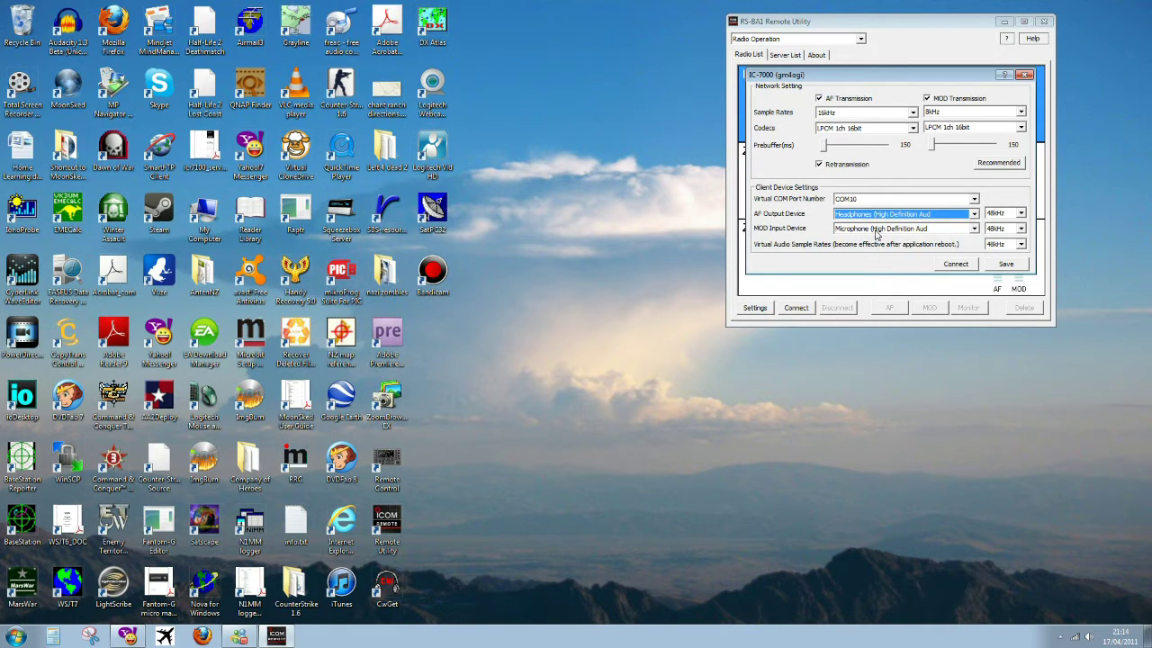
{"action": "left_click", "coordinate": [998, 266]}
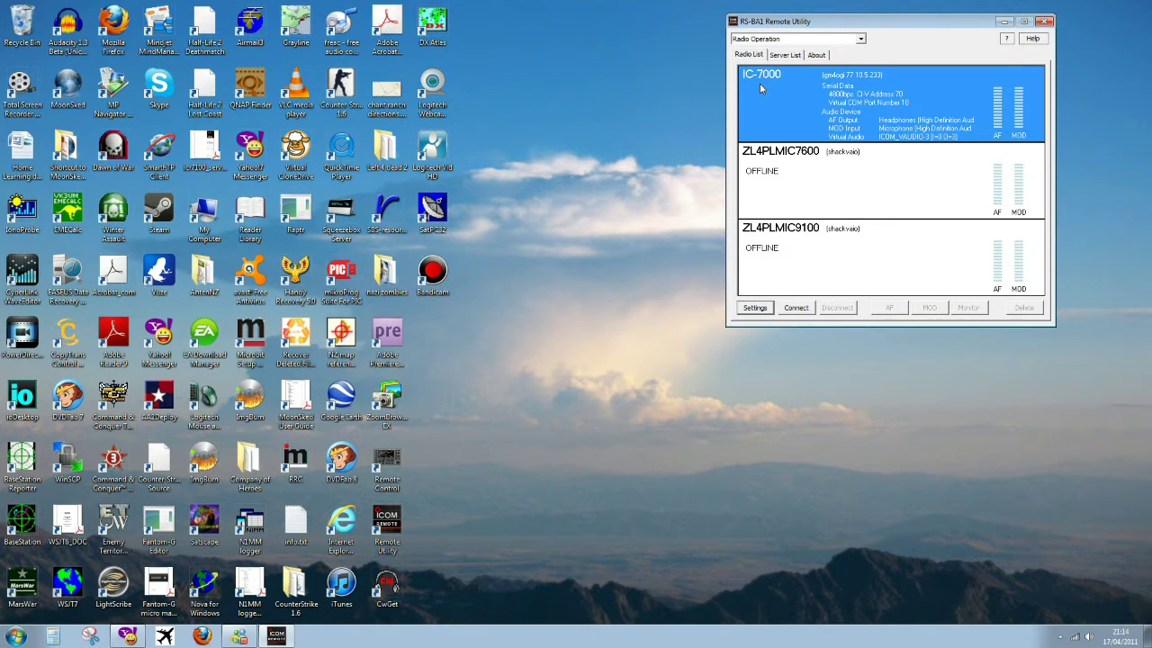
Step: Connect the remote IC-7000, acknowledge the virtual serial port notice, and relaunch Remote Control
{"action": "left_click", "coordinate": [797, 308]}
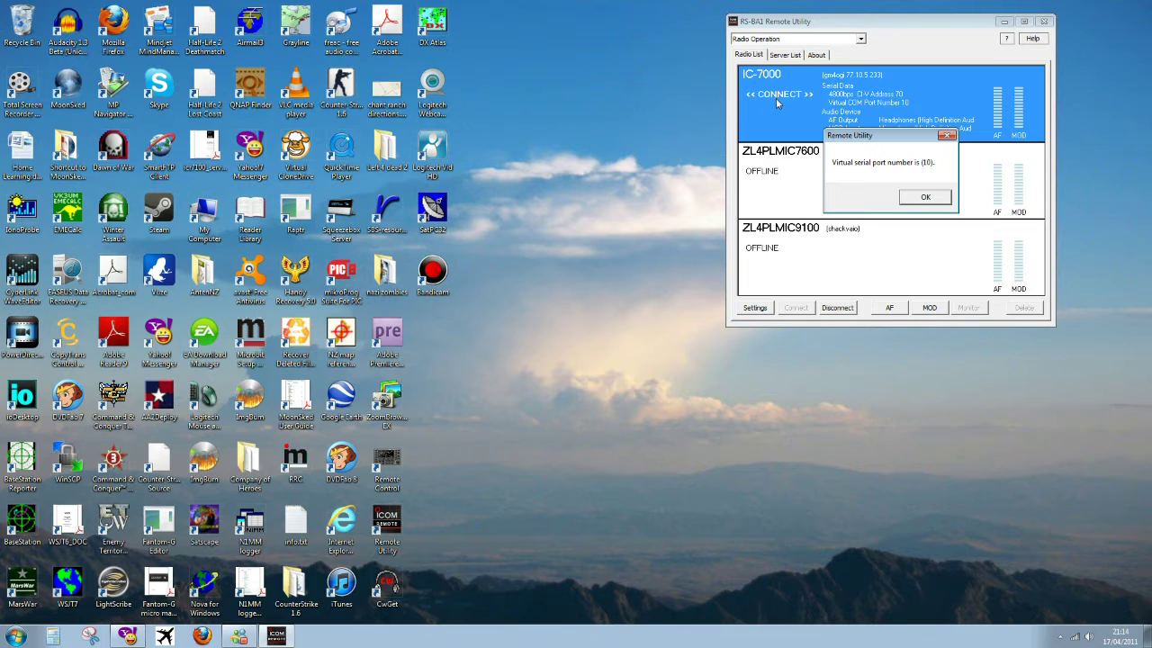
{"action": "left_click", "coordinate": [934, 200]}
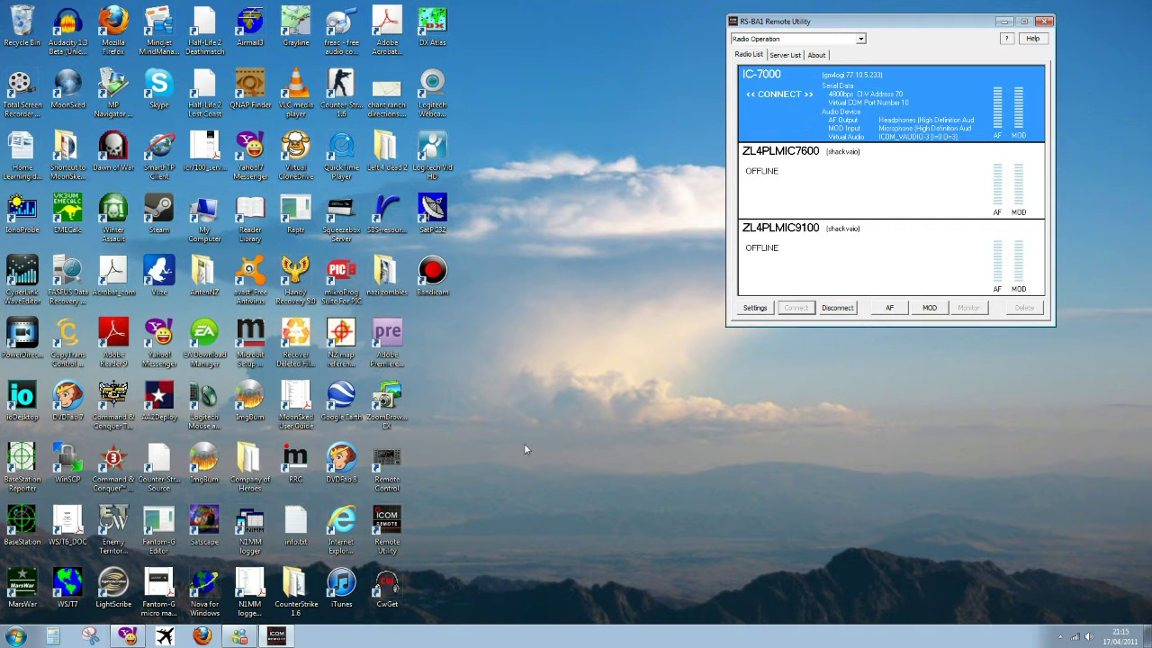
{"action": "left_click", "coordinate": [404, 465]}
{"action": "double_click", "coordinate": [404, 465]}
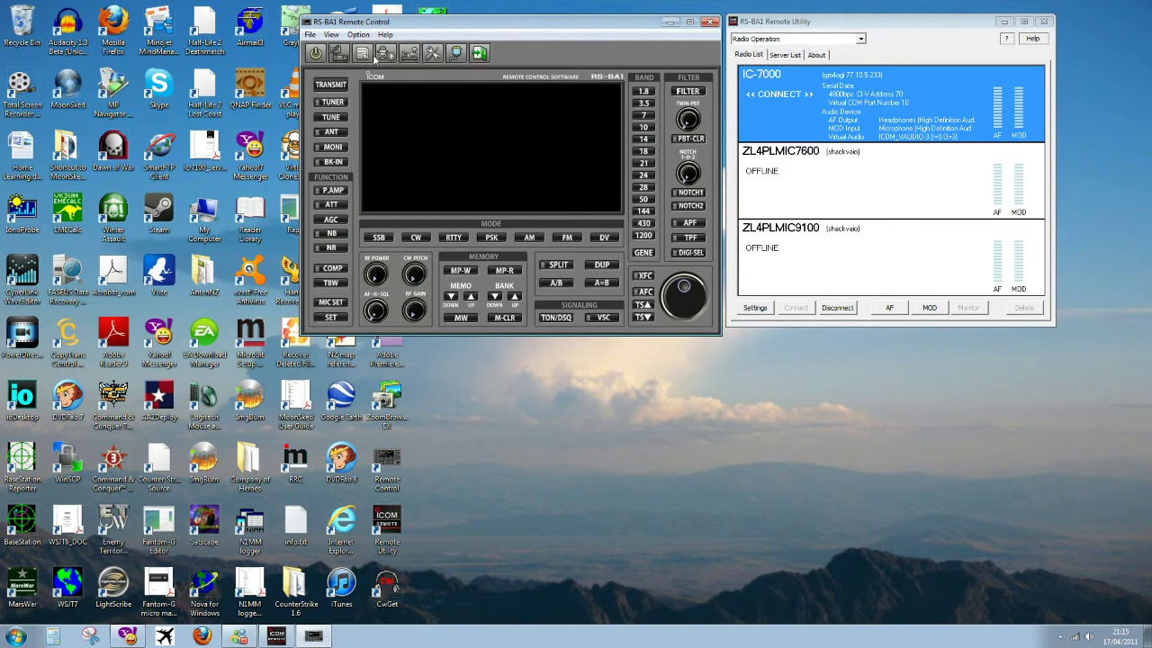
Step: Set both the Connect Setting model and Remote Utility radio to IC-7000 and confirm
{"action": "left_click", "coordinate": [358, 34]}
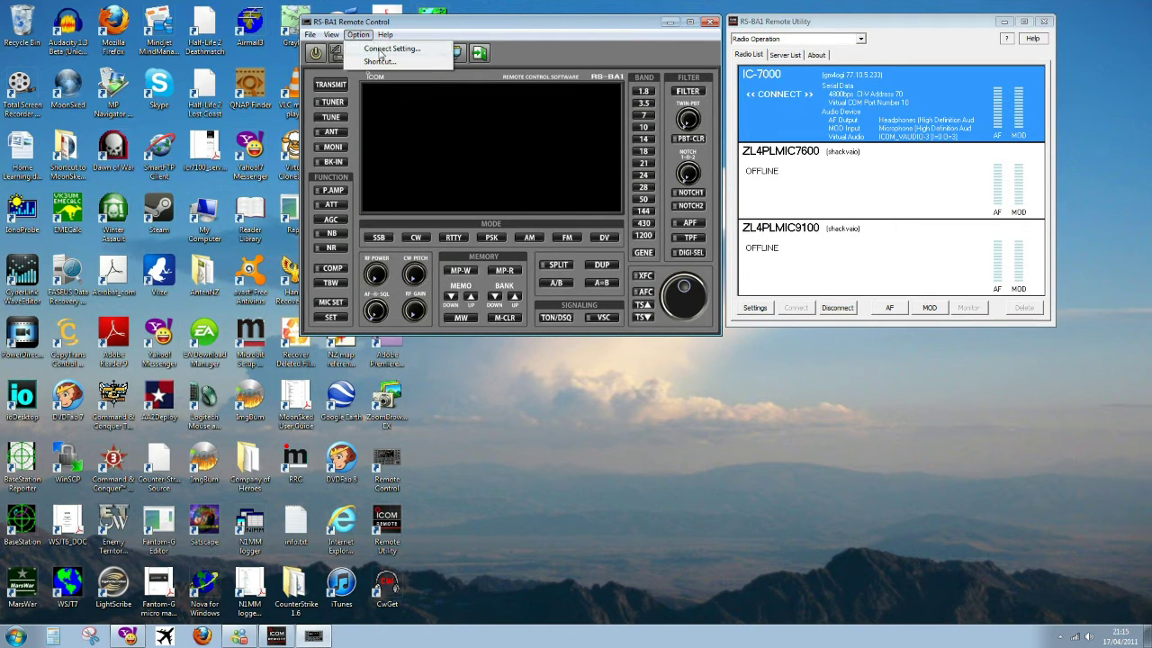
{"action": "left_click", "coordinate": [382, 50]}
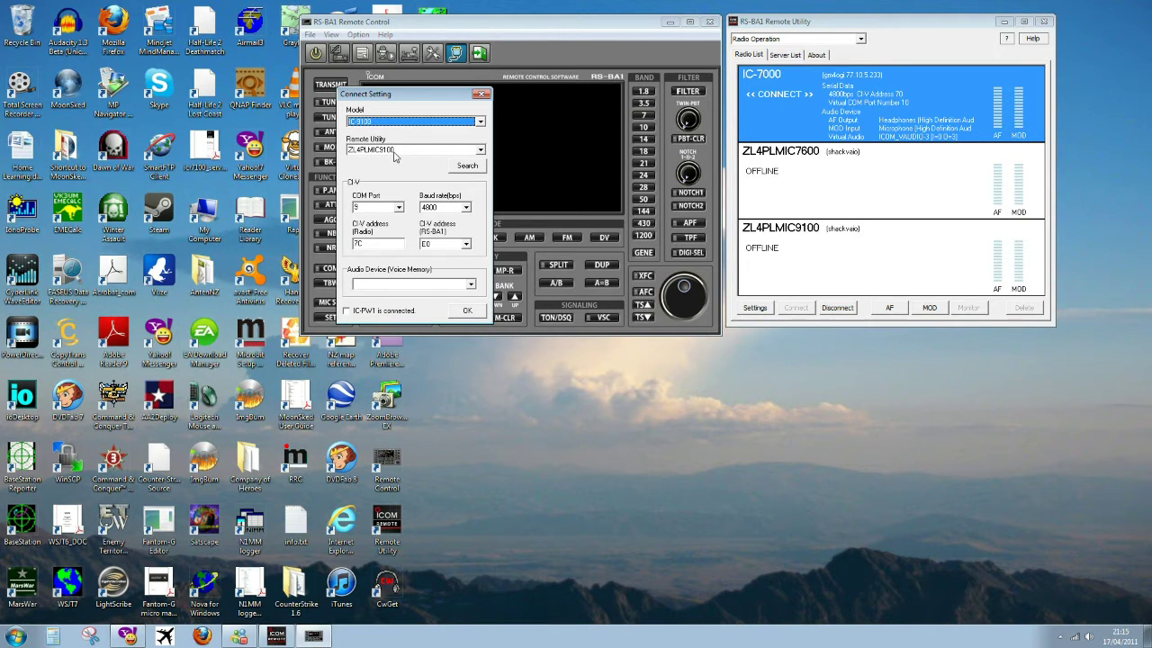
{"action": "left_click", "coordinate": [363, 119]}
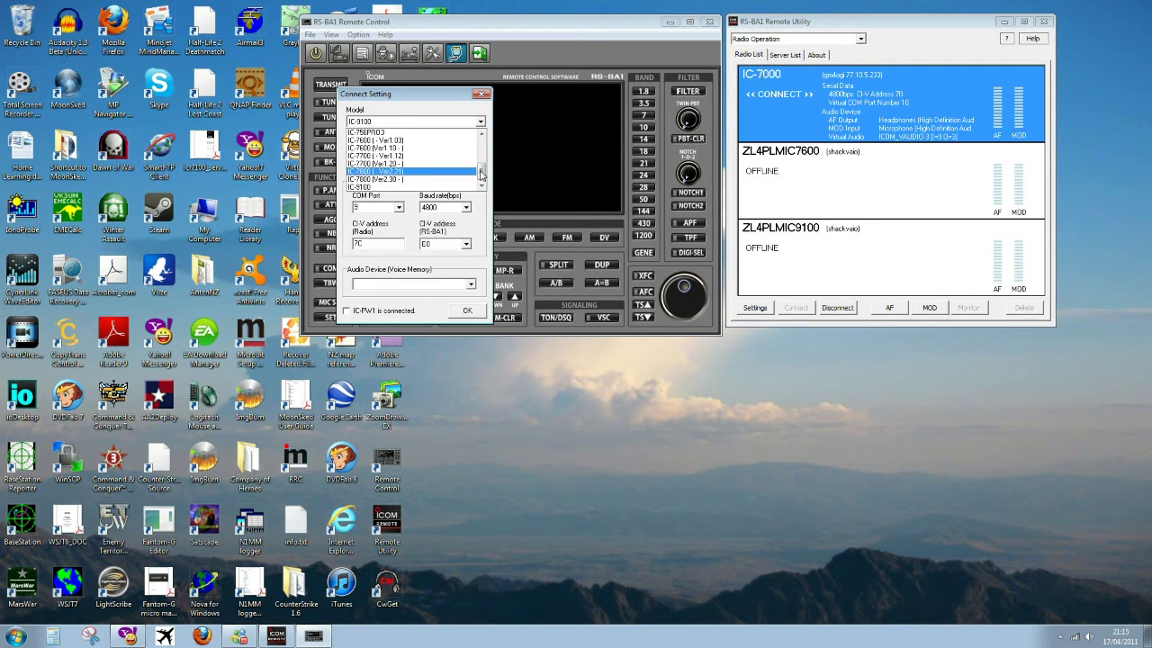
{"action": "left_click_drag", "start_coordinate": [482, 172], "coordinate": [481, 147]}
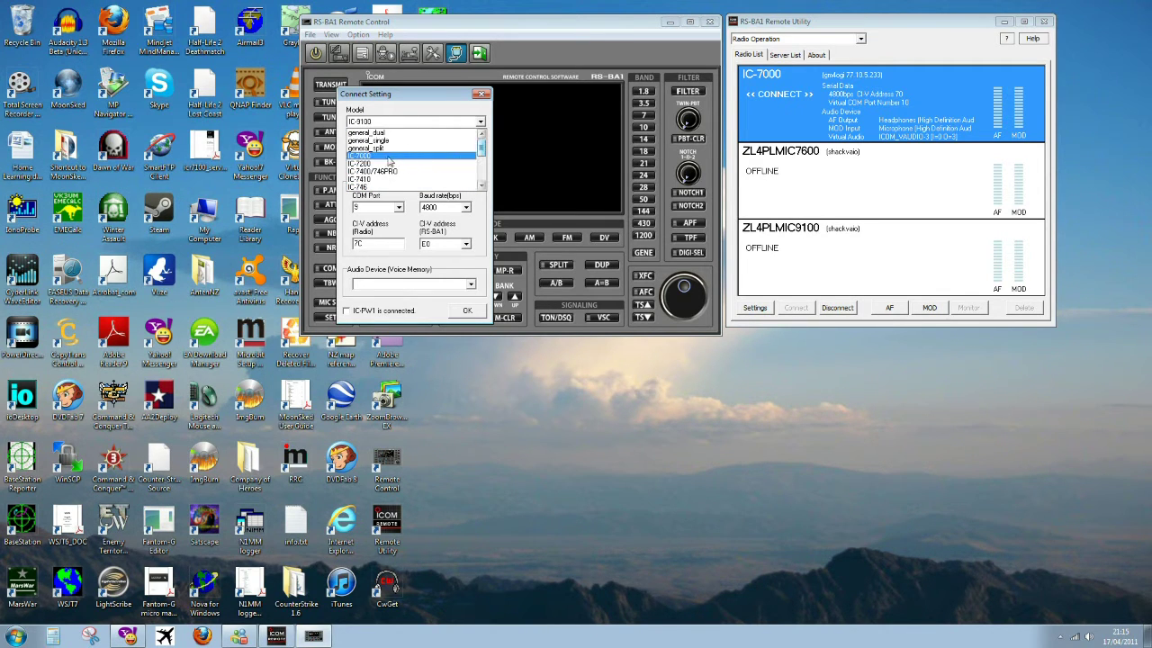
{"action": "left_click", "coordinate": [388, 157]}
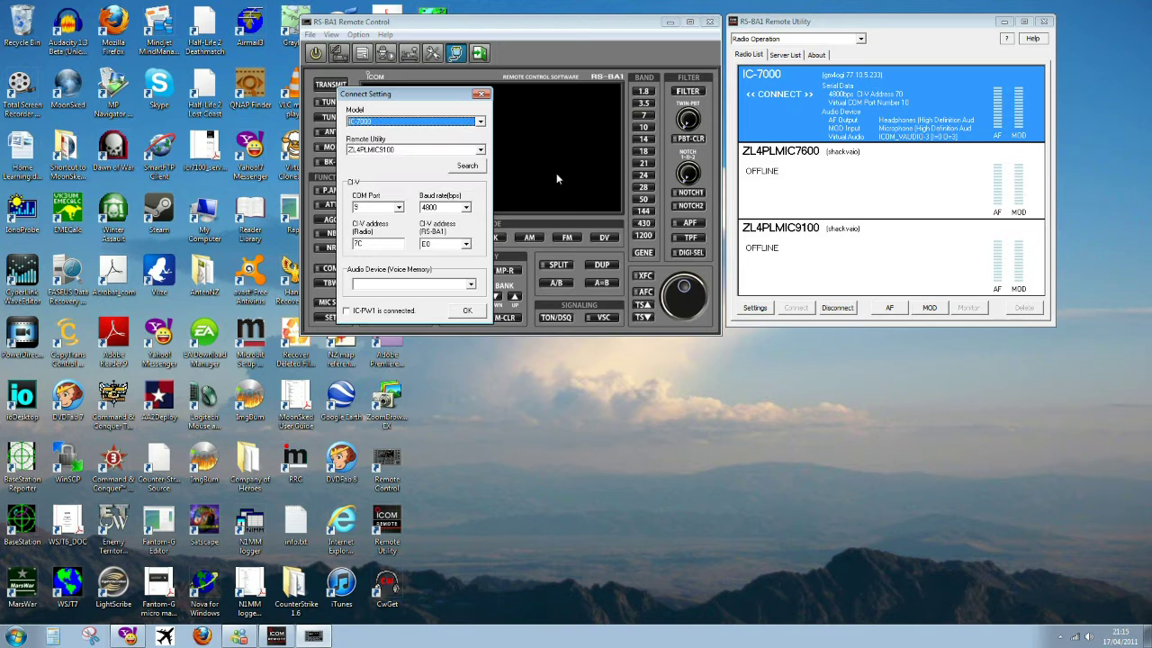
{"action": "left_click", "coordinate": [398, 151]}
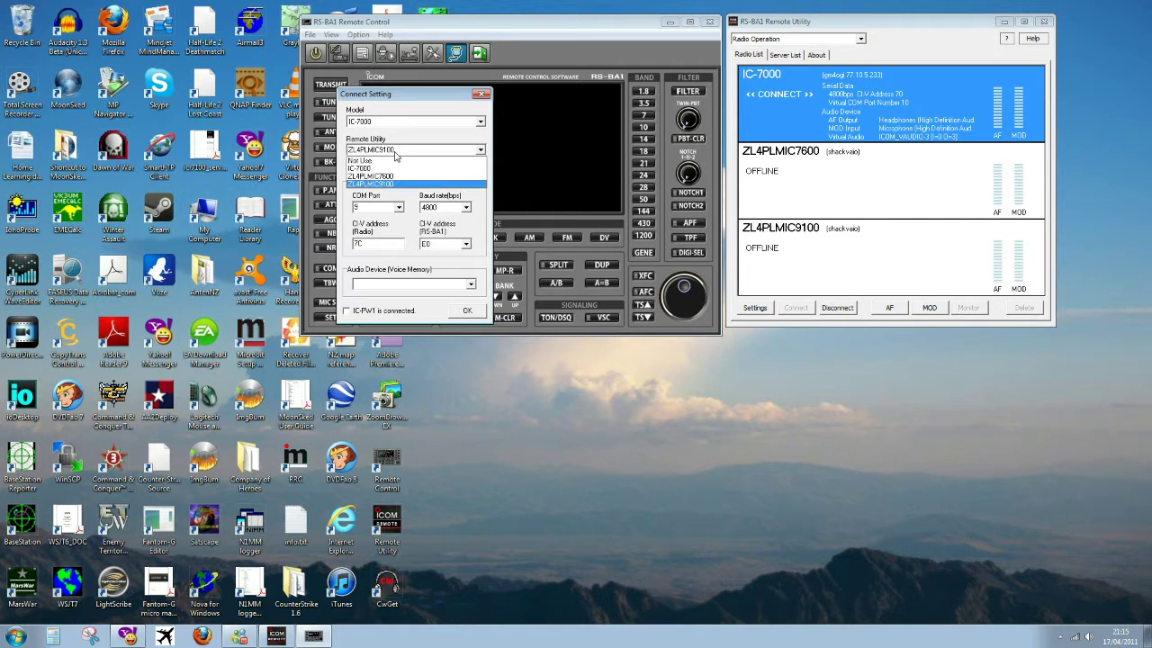
{"action": "left_click", "coordinate": [403, 170]}
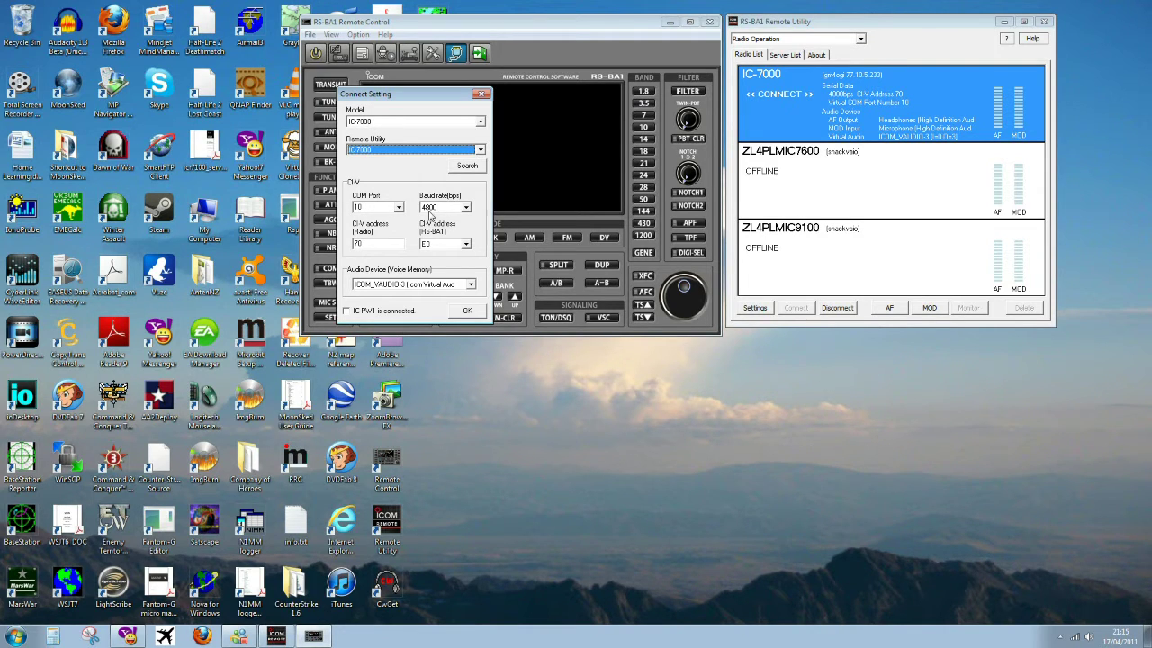
{"action": "left_click", "coordinate": [467, 310]}
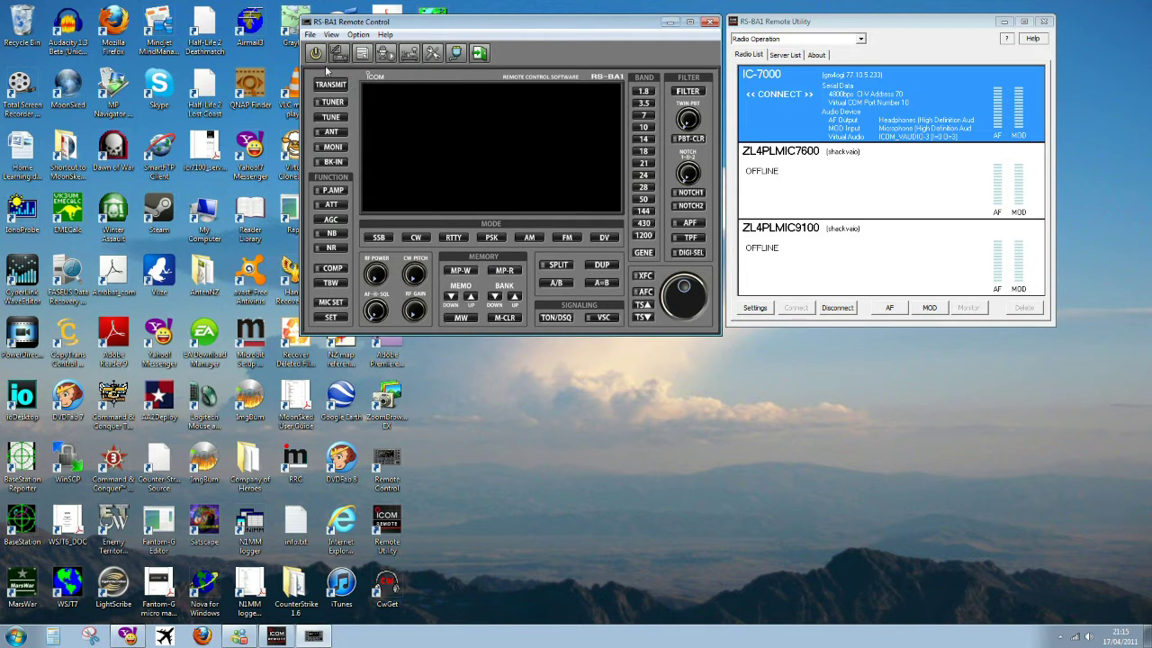
Step: Power on the remote IC-7000 and switch it to RTTY mode
{"action": "left_click", "coordinate": [316, 54]}
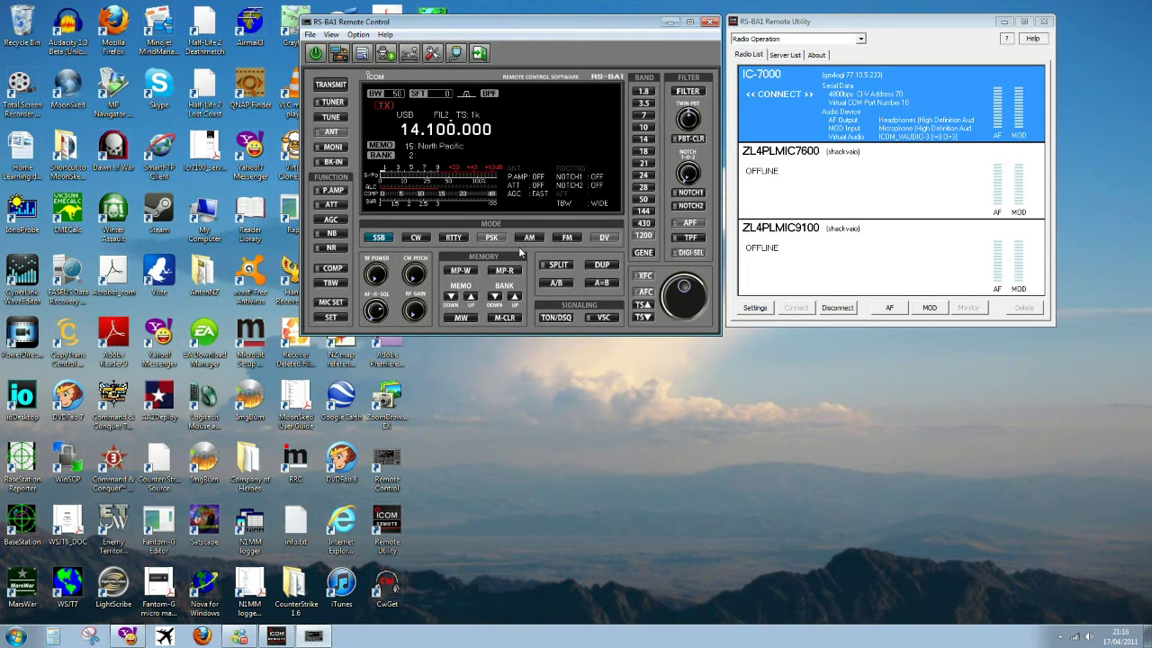
{"action": "left_click", "coordinate": [453, 236]}
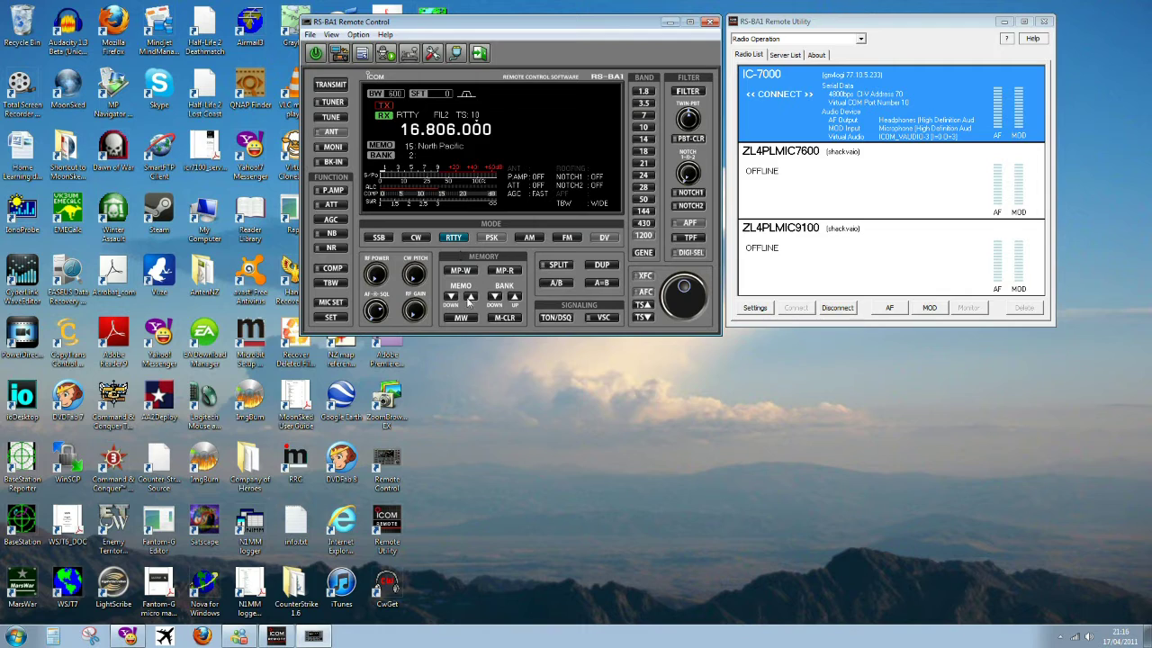
Step: Step up through three stored memory channels
{"action": "left_click", "coordinate": [469, 298]}
{"action": "left_click", "coordinate": [469, 298]}
{"action": "left_click", "coordinate": [469, 298]}
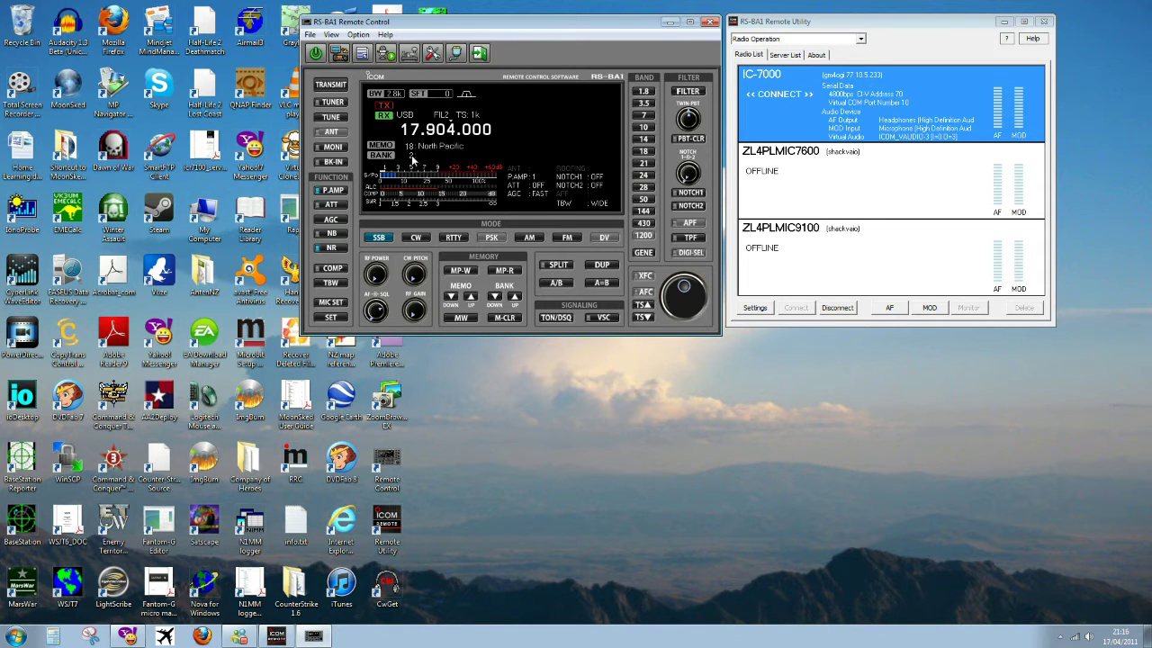
Step: Move up one memory bank, back down to bank 1, then select the 14 MHz band
{"action": "left_click", "coordinate": [517, 297]}
{"action": "left_click", "coordinate": [495, 297]}
{"action": "left_click", "coordinate": [495, 297]}
{"action": "left_click", "coordinate": [647, 140]}
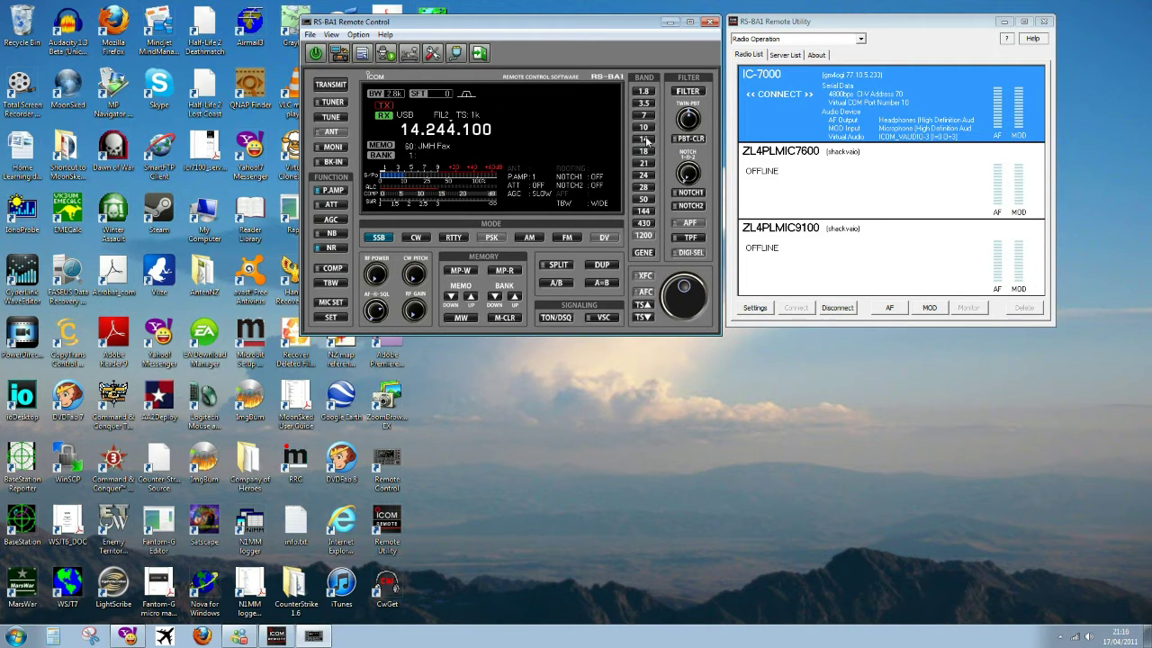
Step: Cycle the 14 MHz band stacks back to 14.244.100, then go to 7.014.020 CW
{"action": "left_click", "coordinate": [647, 140]}
{"action": "left_click", "coordinate": [647, 140]}
{"action": "left_click", "coordinate": [647, 140]}
{"action": "left_click", "coordinate": [647, 117]}
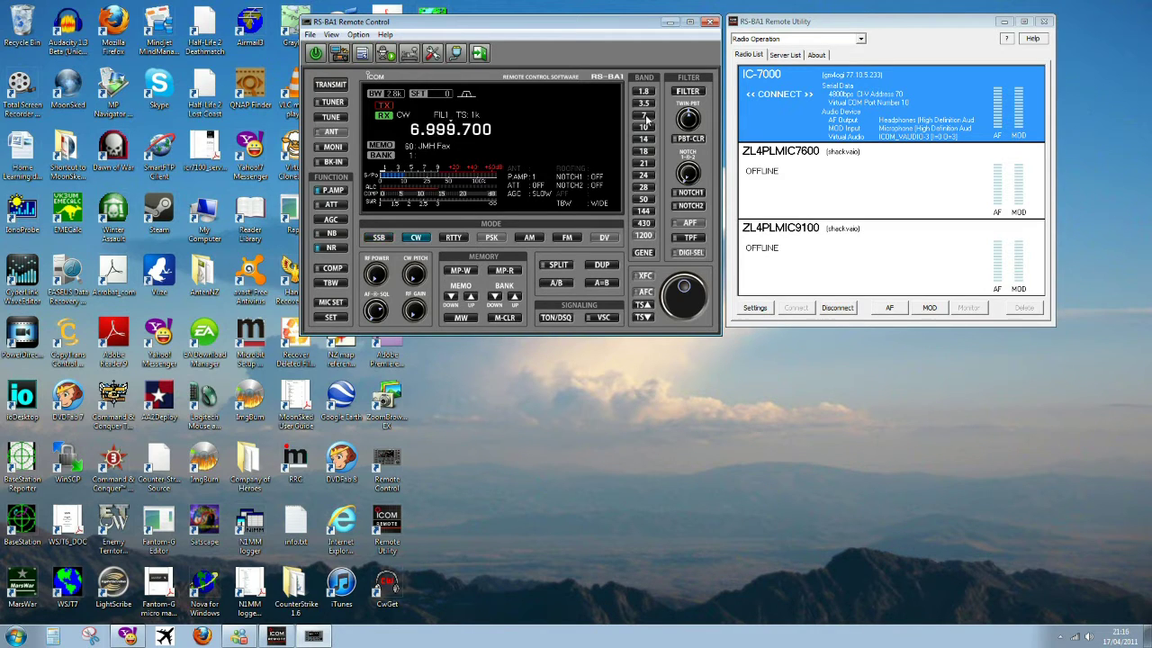
{"action": "left_click", "coordinate": [647, 118]}
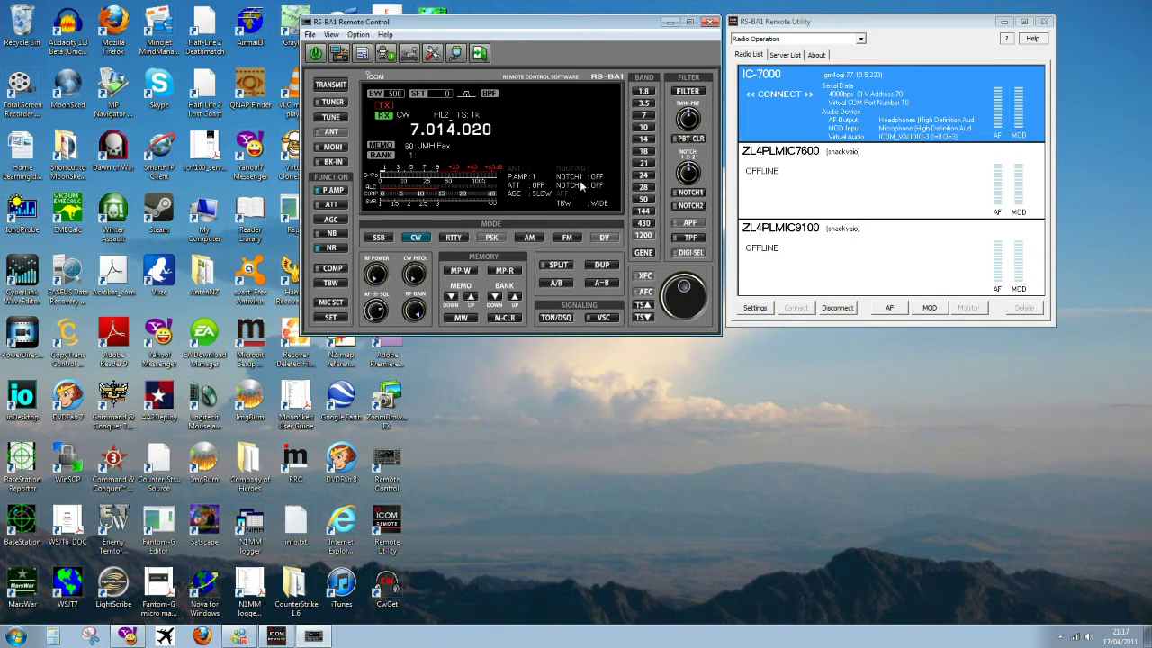
Step: Tune up to 7.018.050 CW with a 100 Hz step, then return to 14 MHz
{"action": "scroll", "coordinate": [681, 297], "scroll_direction": "up", "scroll_amount": 4}
{"action": "left_click", "coordinate": [643, 317]}
{"action": "scroll", "coordinate": [687, 302], "scroll_direction": "up", "scroll_amount": 5}
{"action": "left_click", "coordinate": [645, 139]}
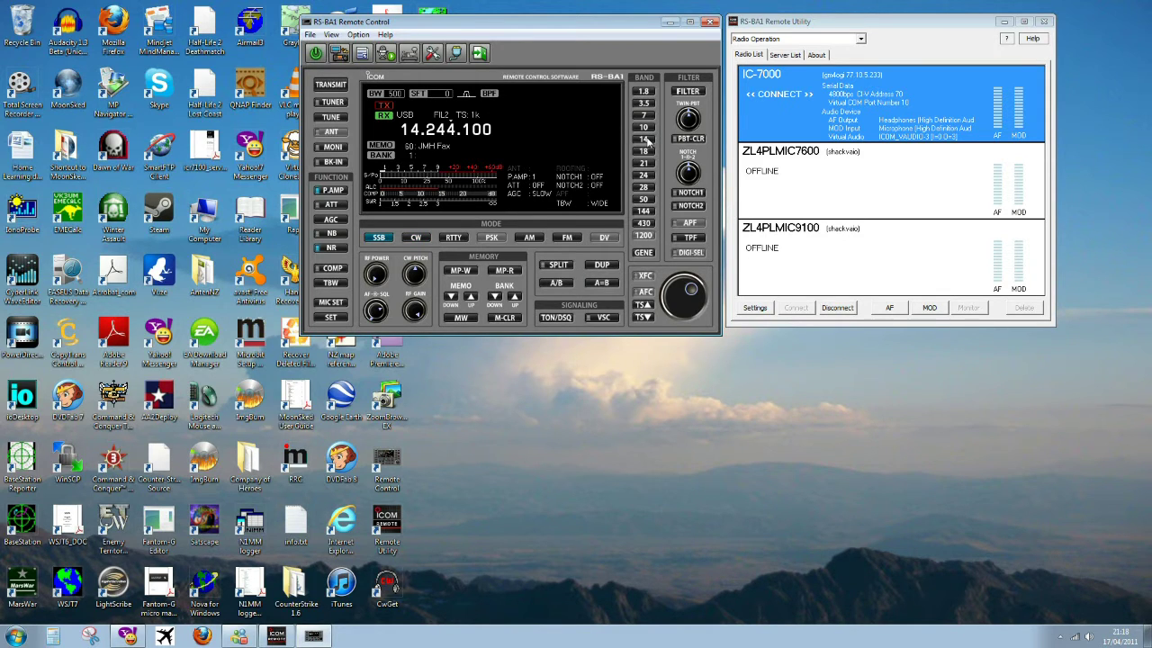